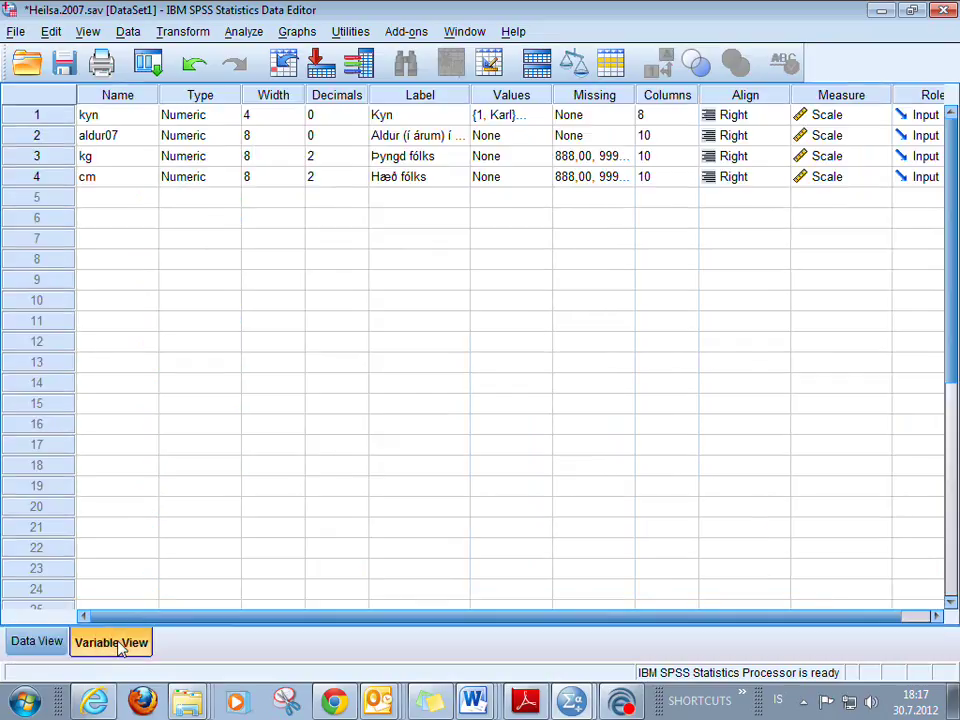
- Compare the data records with the variable definitions, checking the kg and cm entries of the last case
click(37, 642)
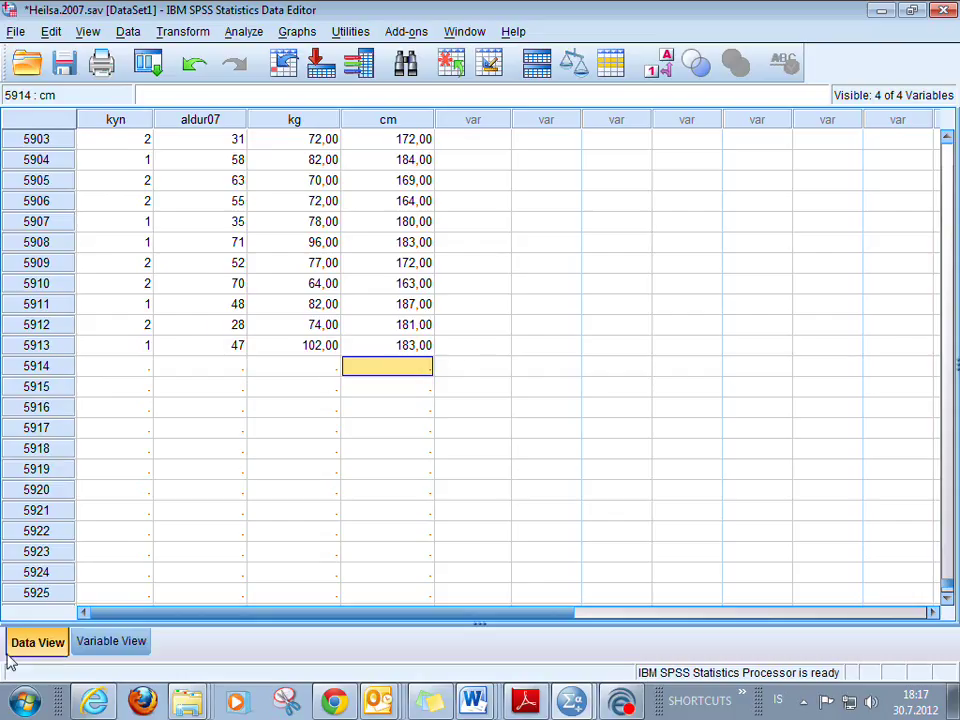
click(115, 642)
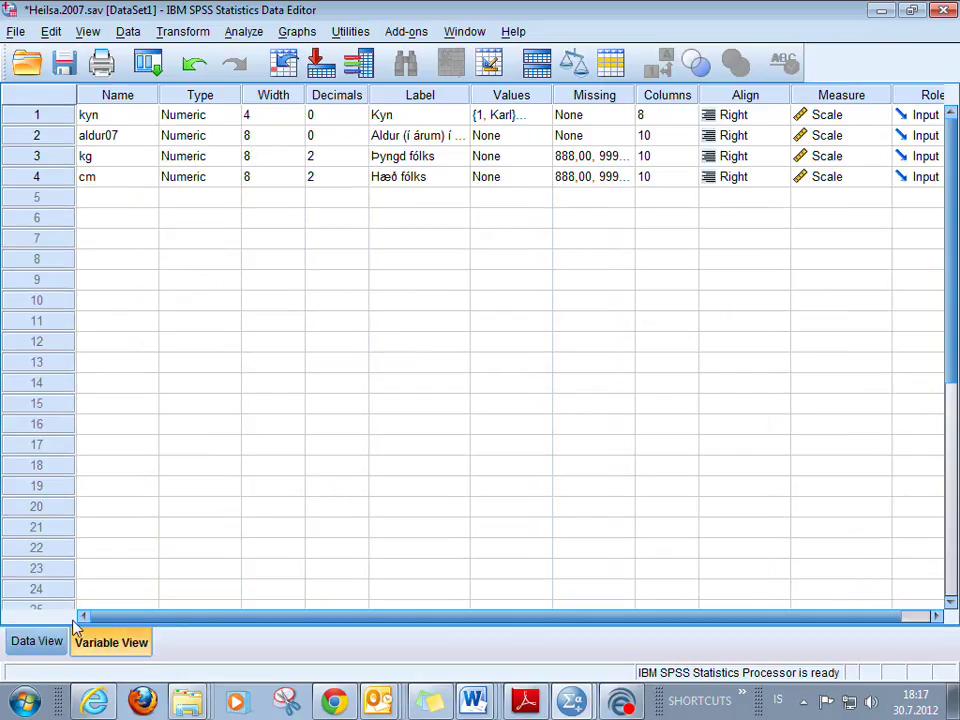
click(52, 642)
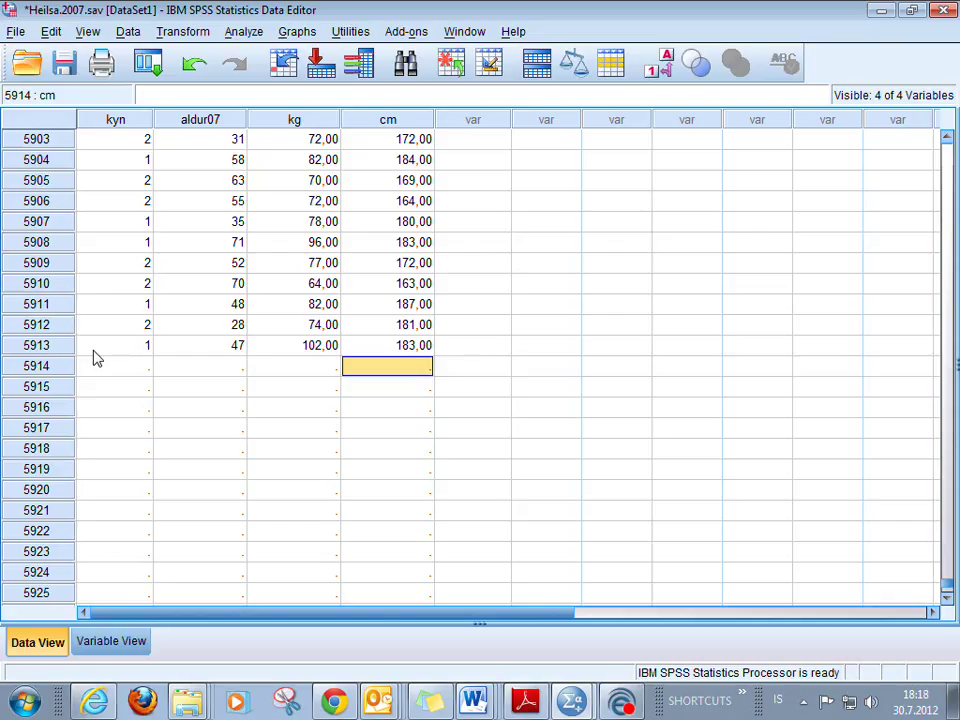
click(305, 348)
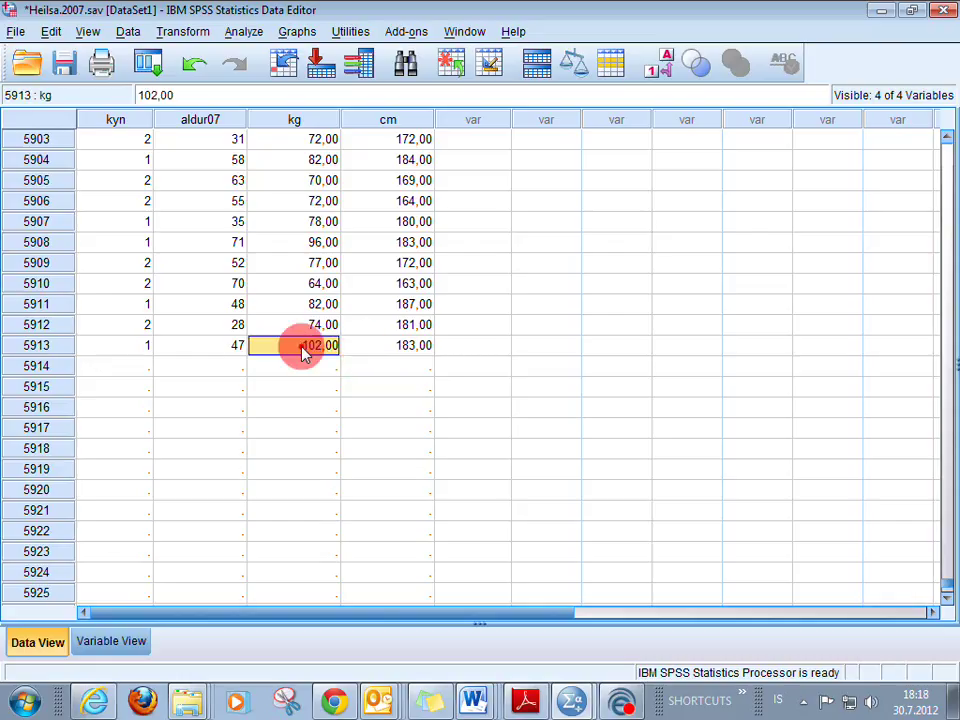
click(400, 351)
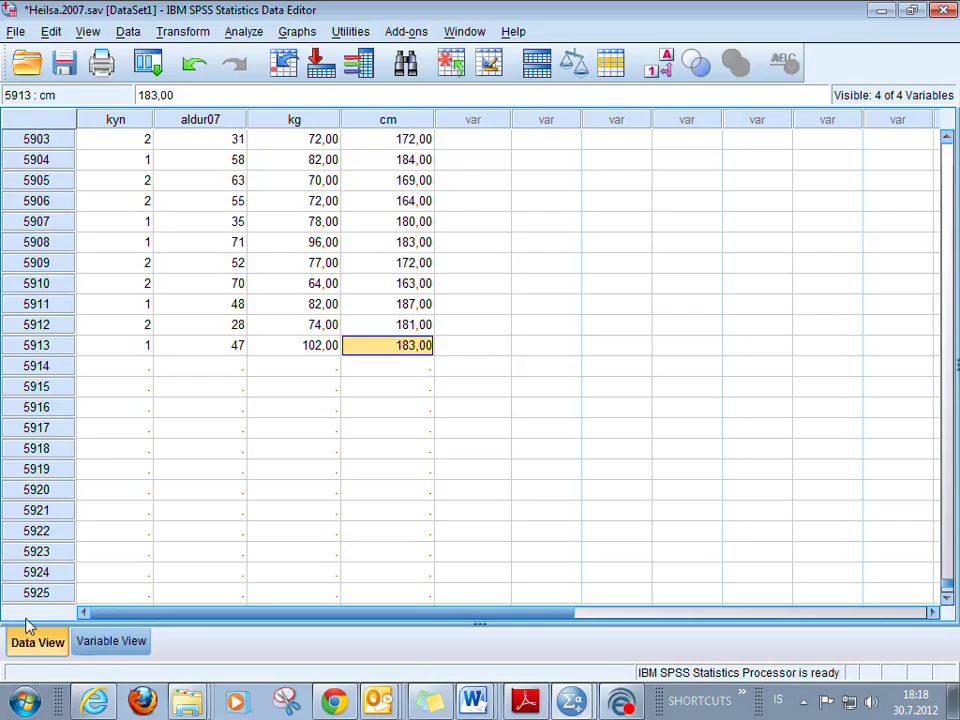
click(143, 646)
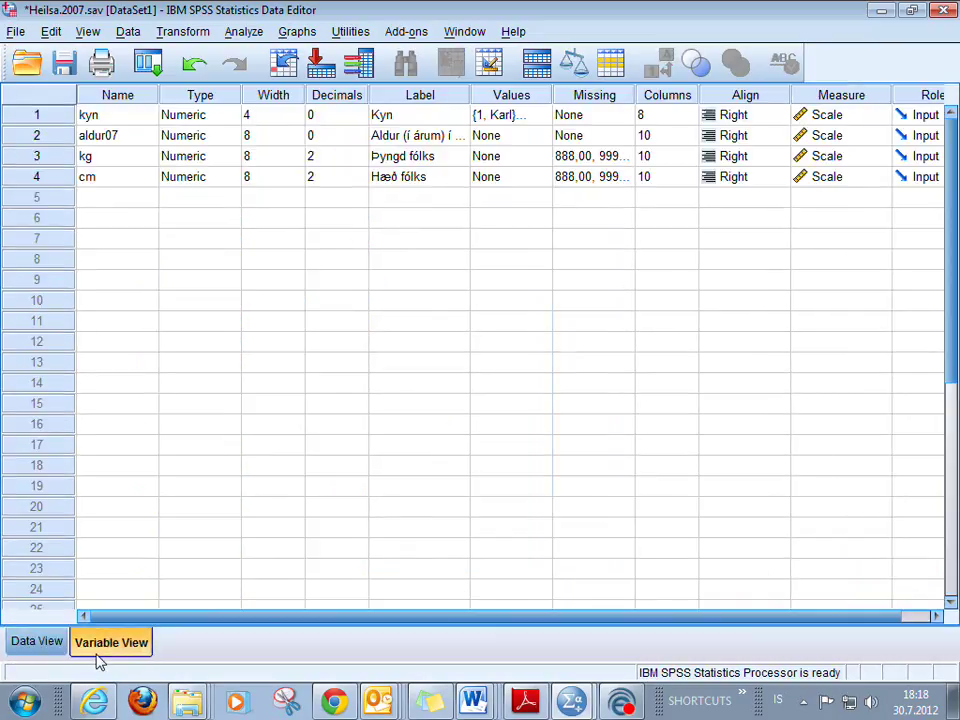
- Examine the name, type, width, decimals, label and values settings of the kyn variable
click(95, 117)
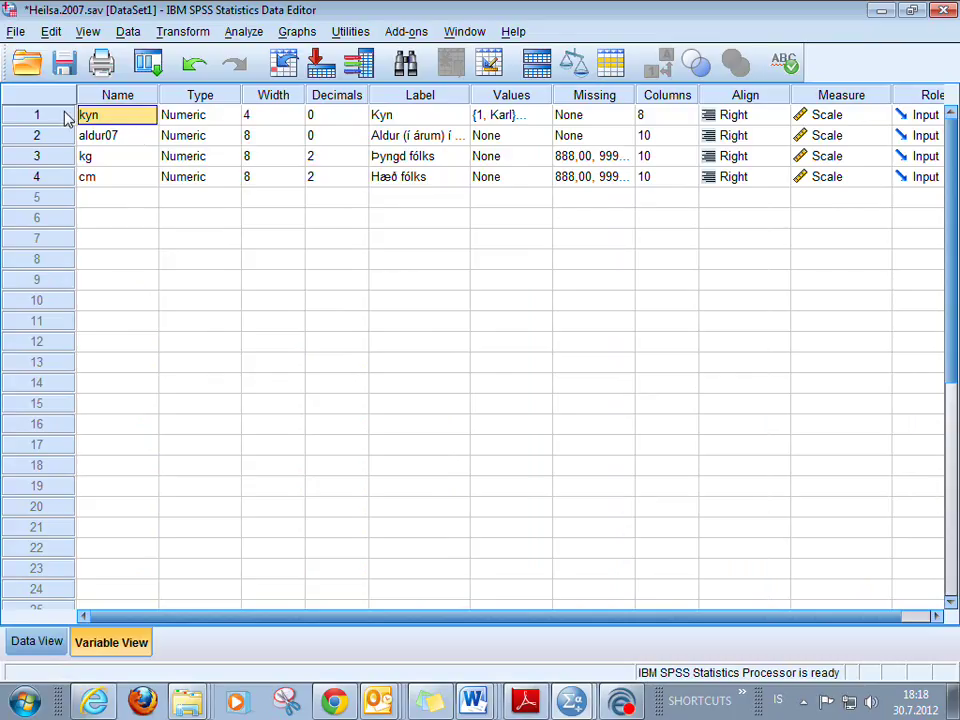
click(205, 121)
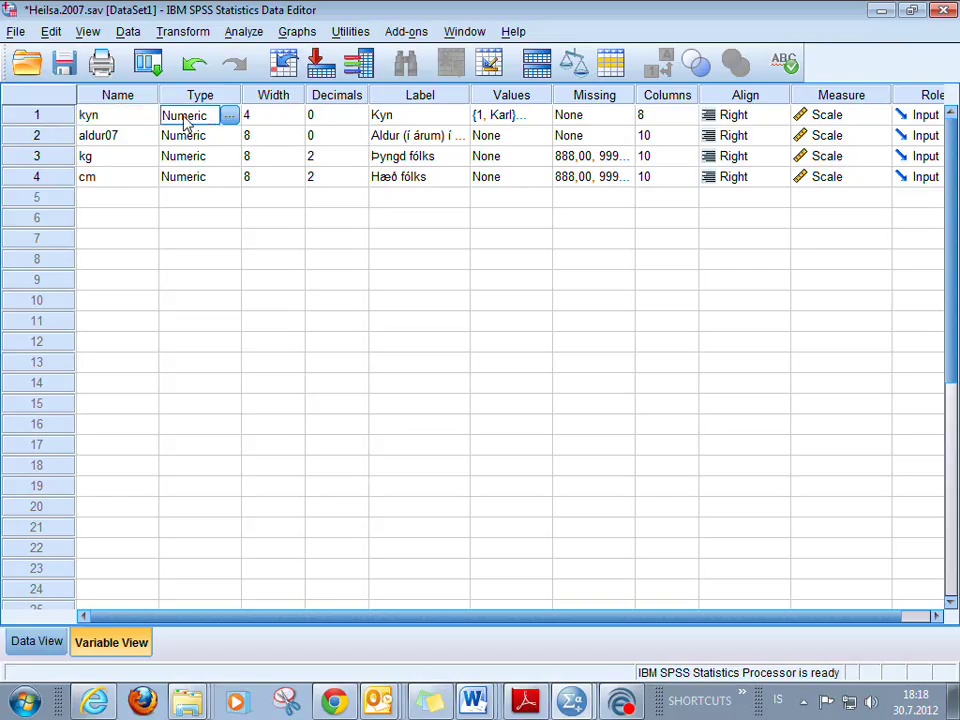
click(89, 116)
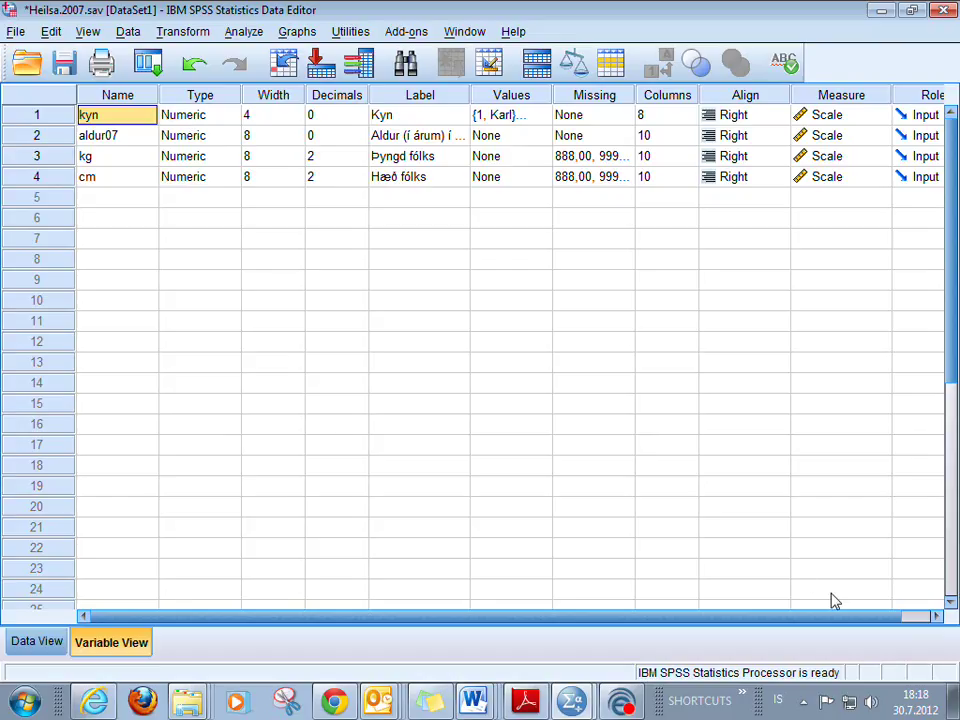
click(194, 121)
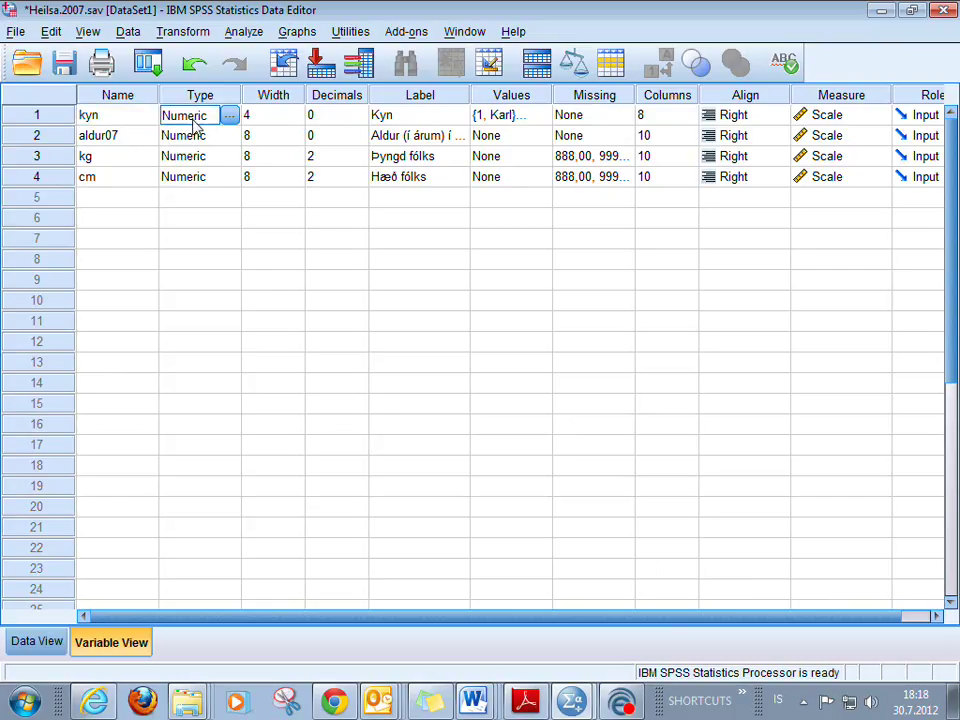
click(251, 116)
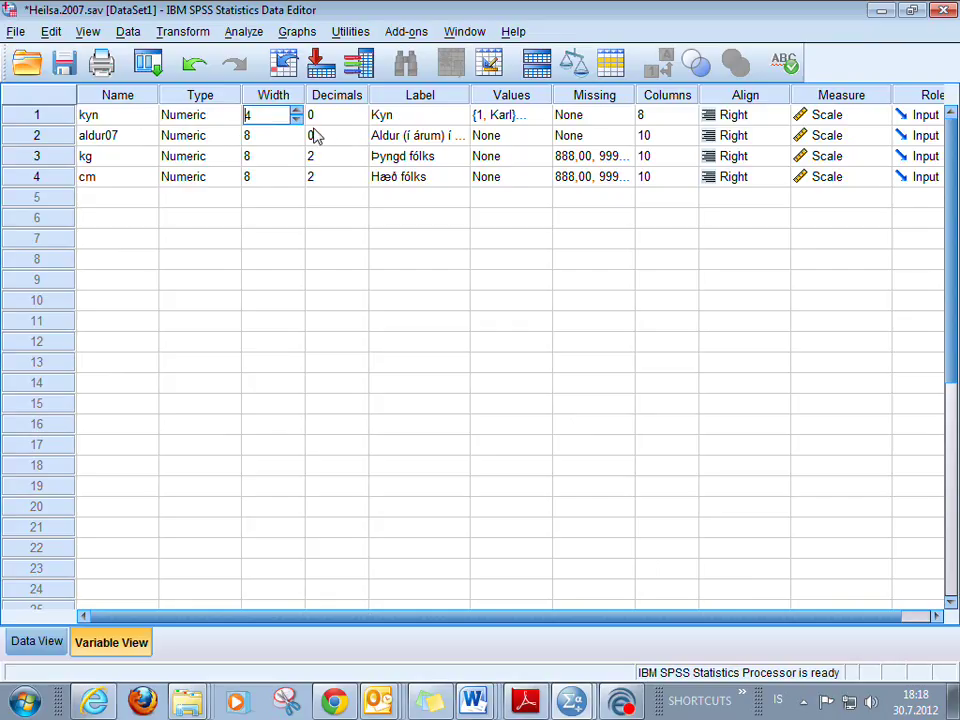
text(4)
click(343, 118)
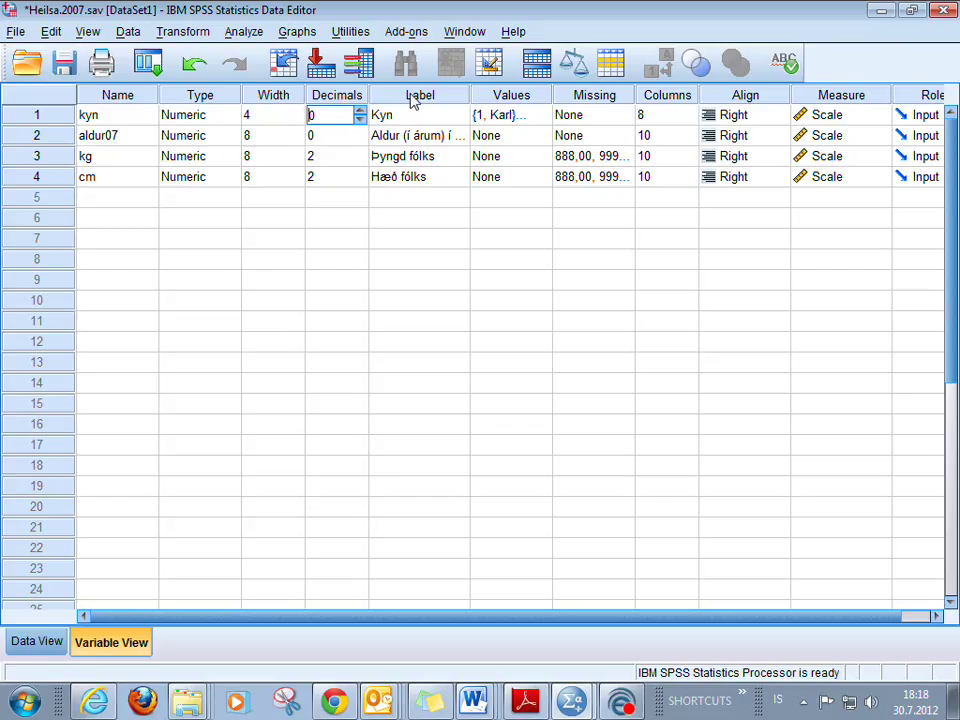
click(440, 120)
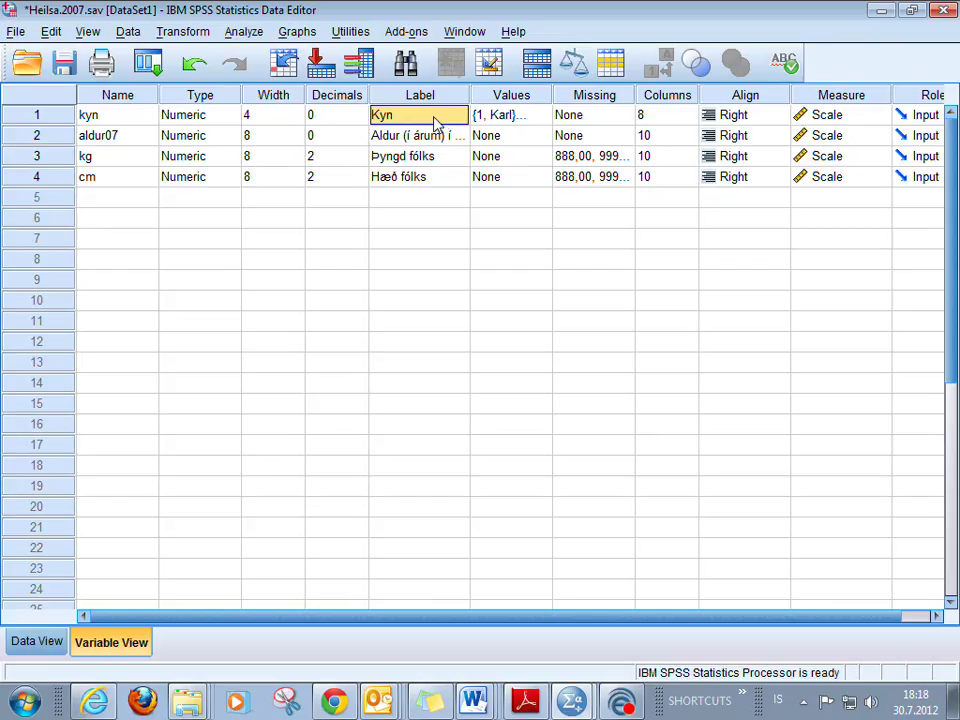
click(520, 117)
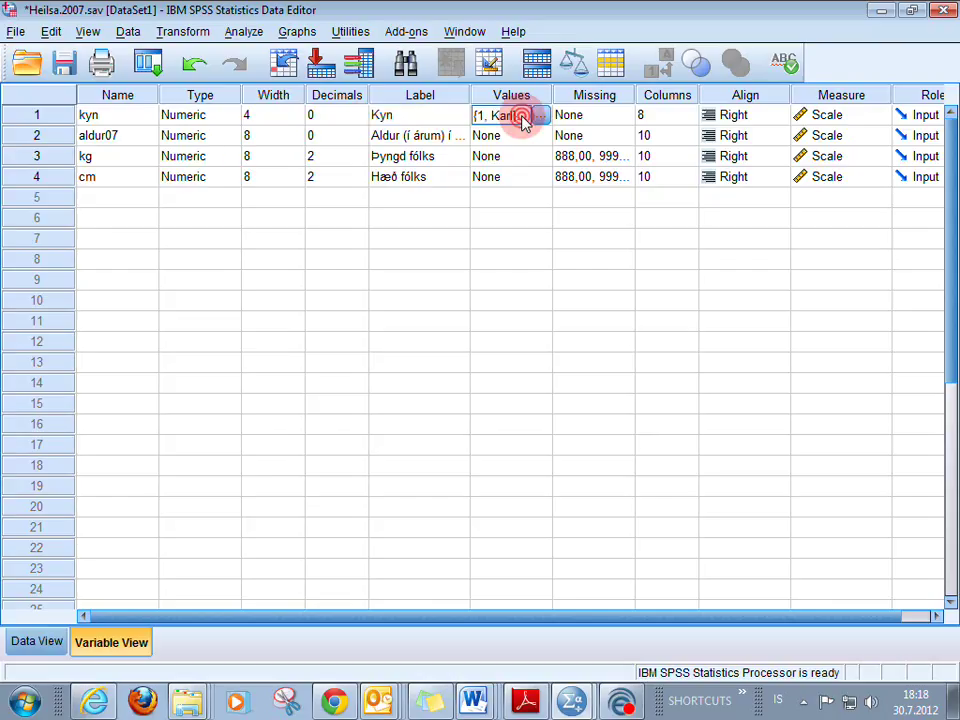
click(111, 117)
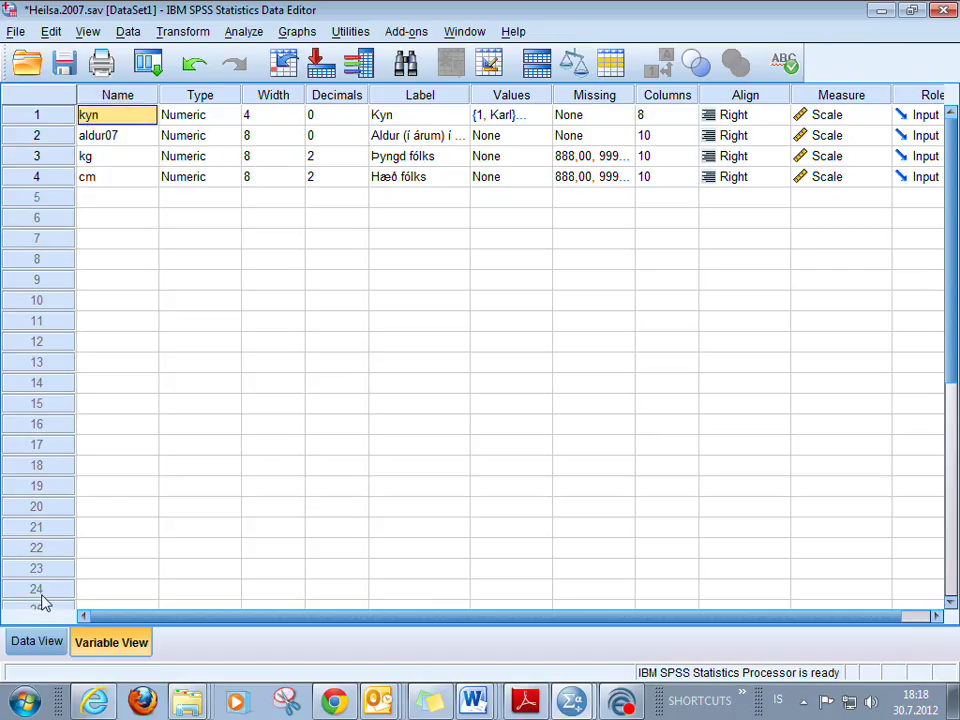
- Check the kyn codes in the data, going from the last case to the first
click(37, 641)
click(128, 347)
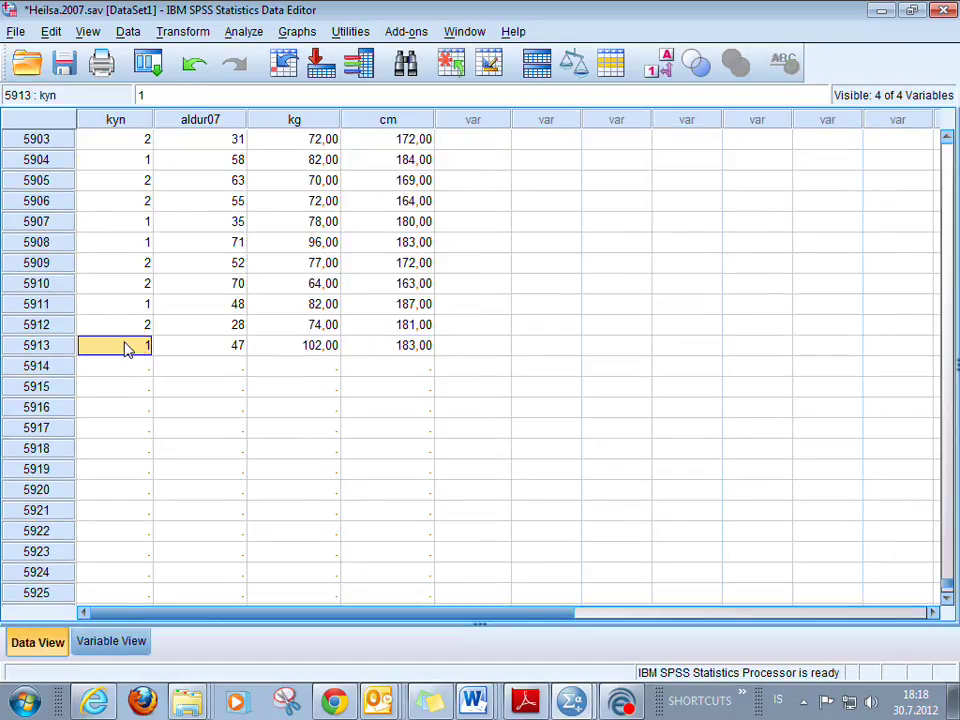
key(ctrl+Up)
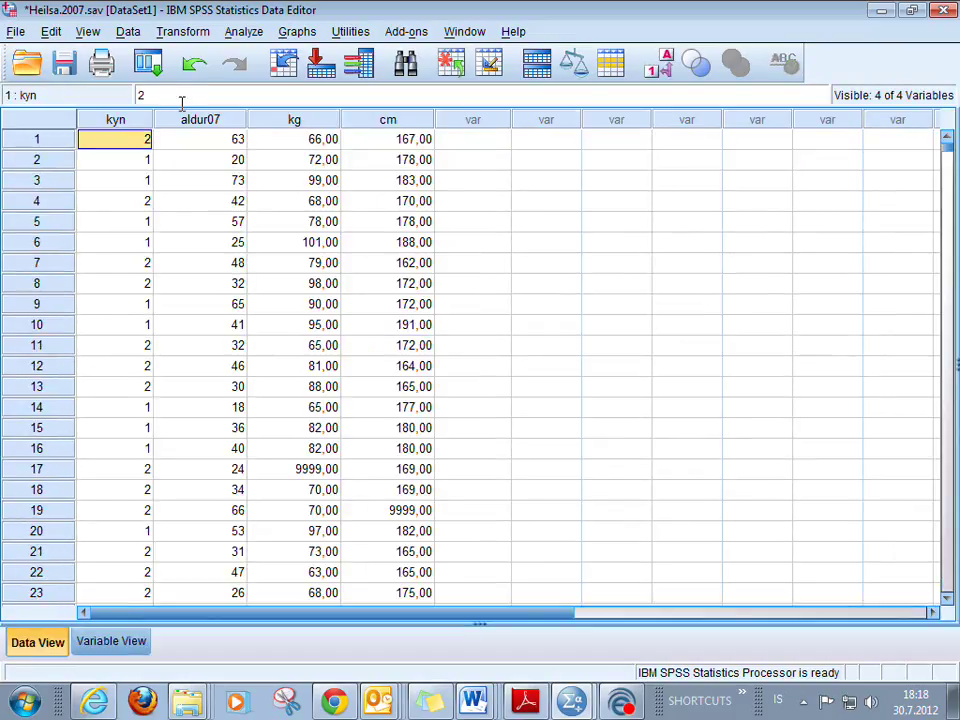
- Review the value labels defined for the kyn variable and close their dialog
click(106, 659)
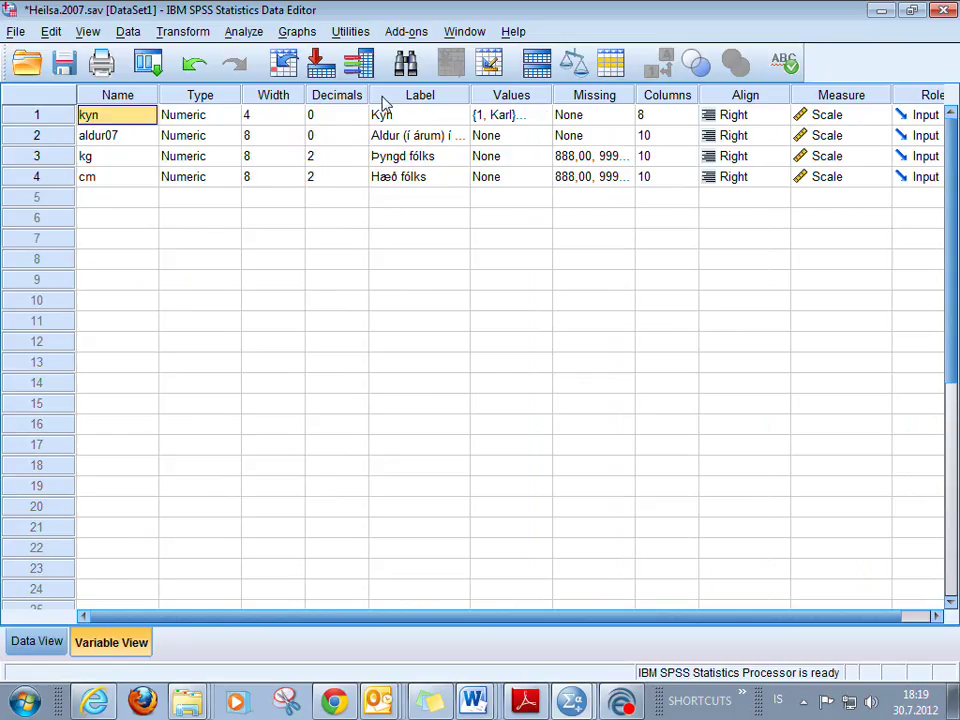
click(538, 115)
click(538, 115)
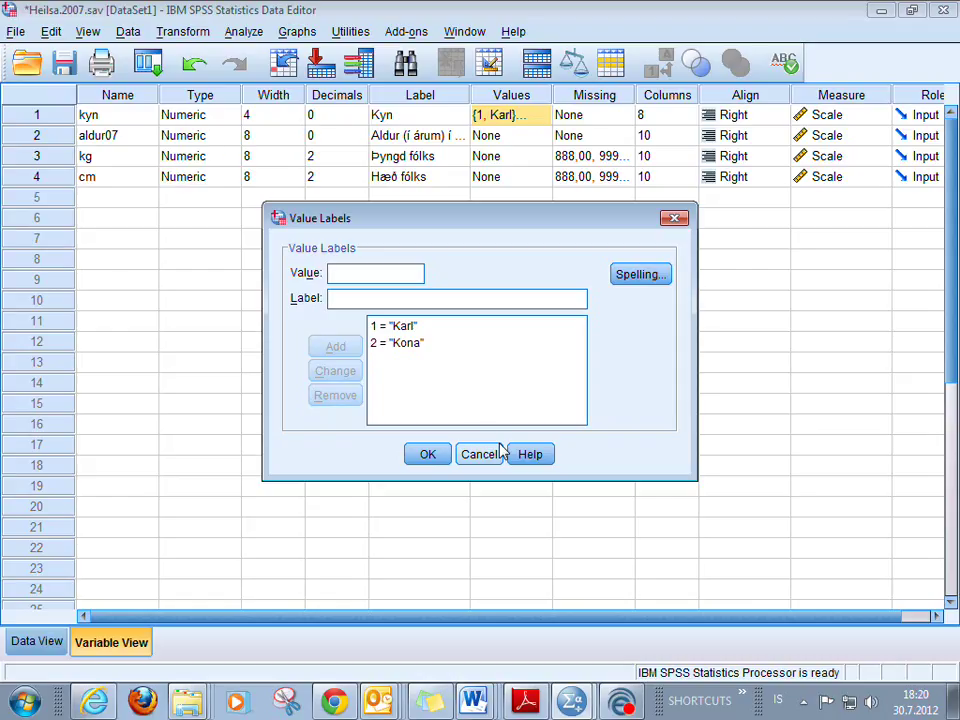
click(421, 457)
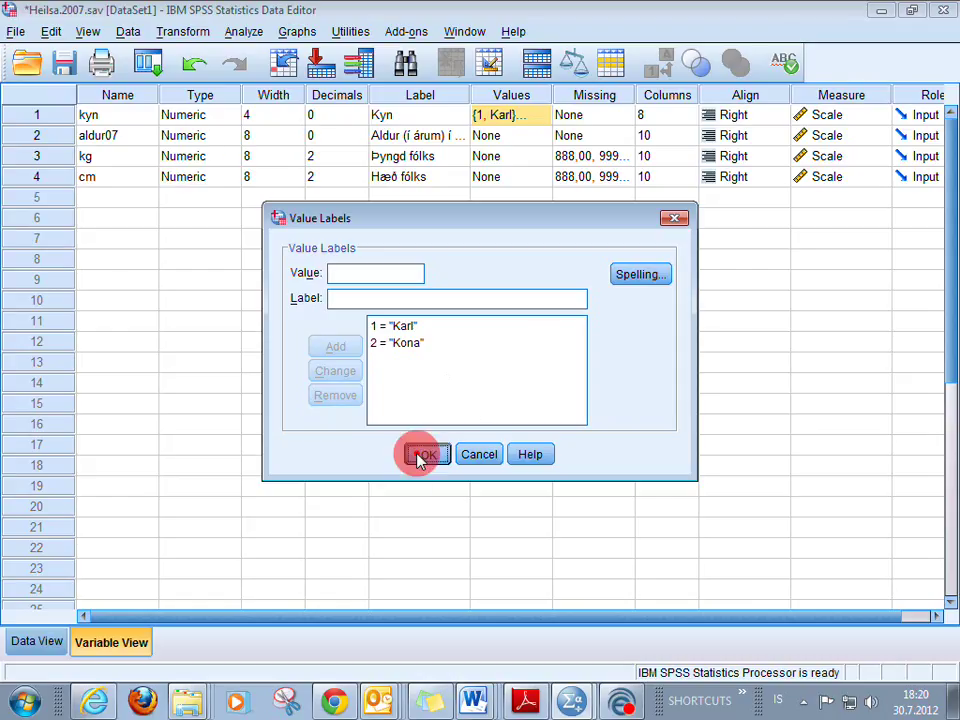
- Look over kyn's missing, columns and alignment settings, and set its measurement level to Nominal
click(607, 118)
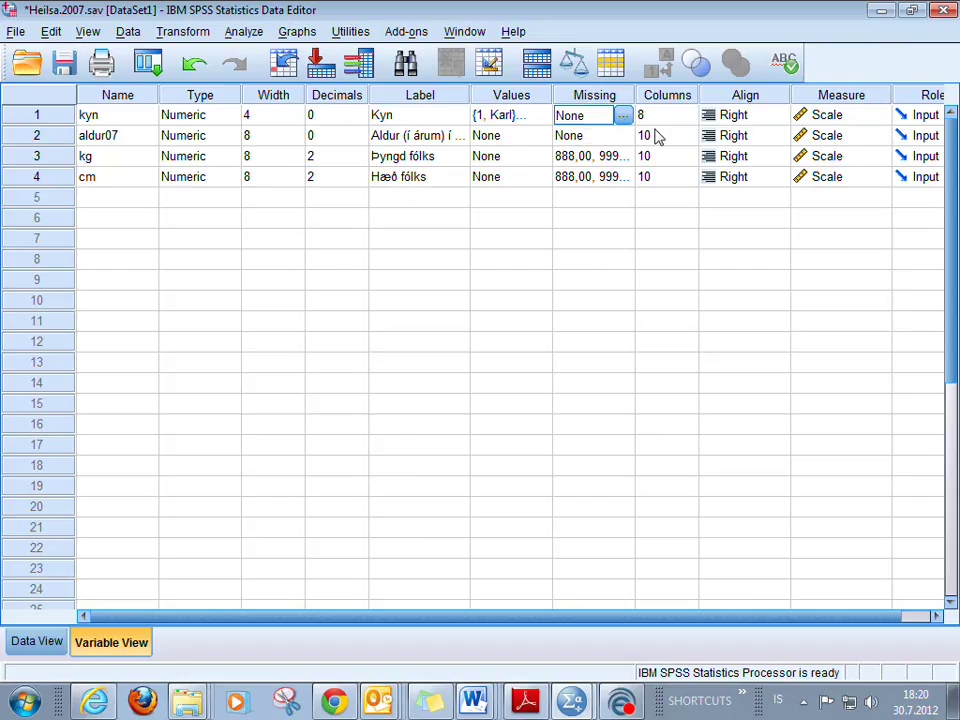
click(681, 113)
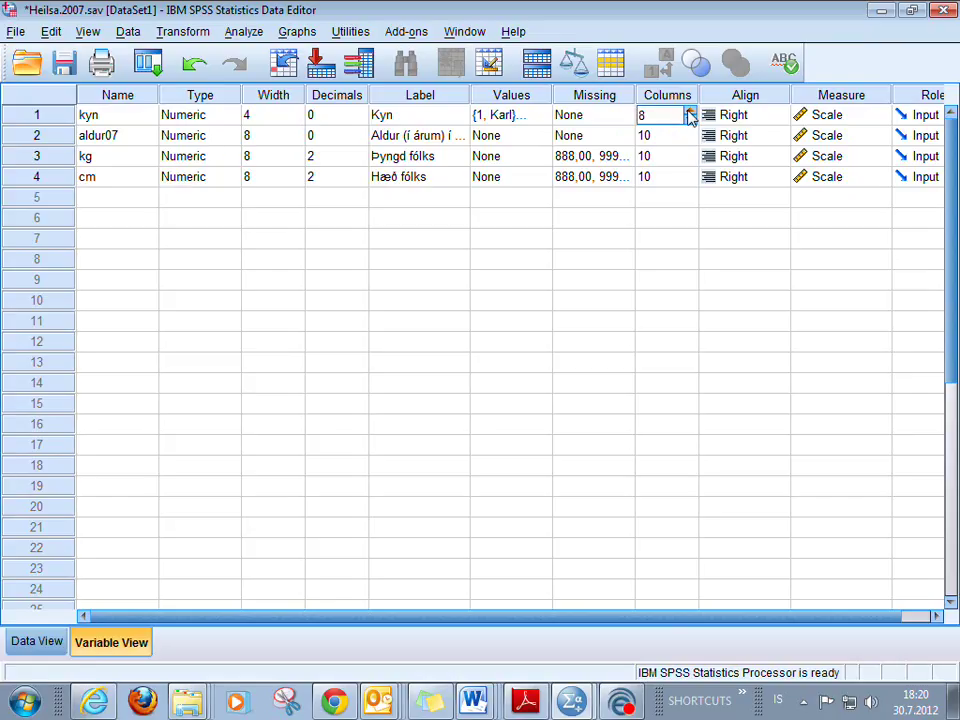
click(778, 115)
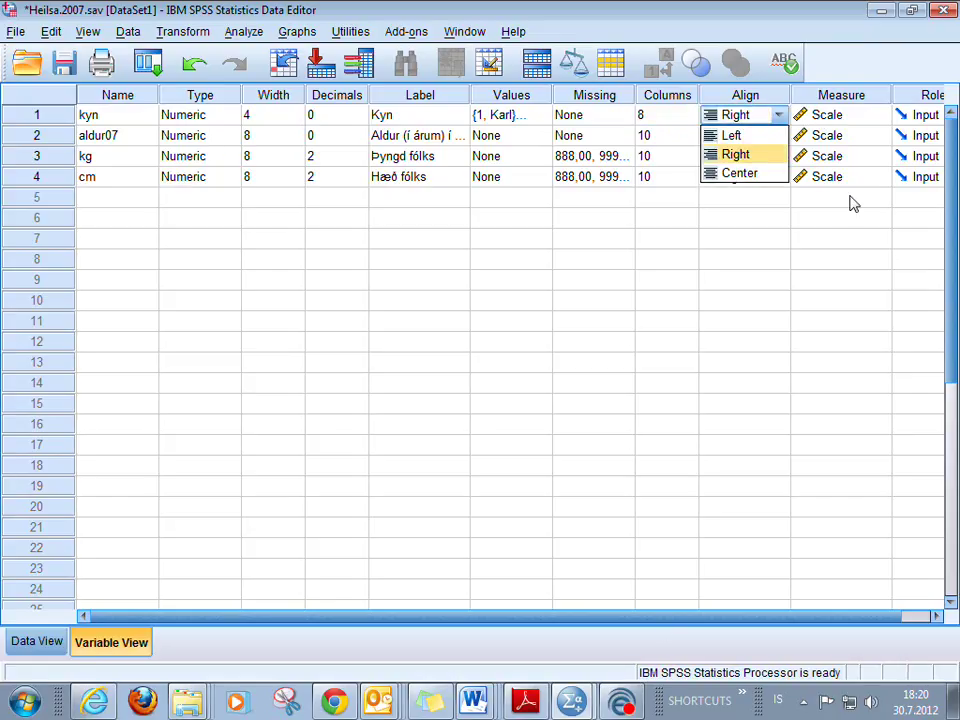
click(866, 116)
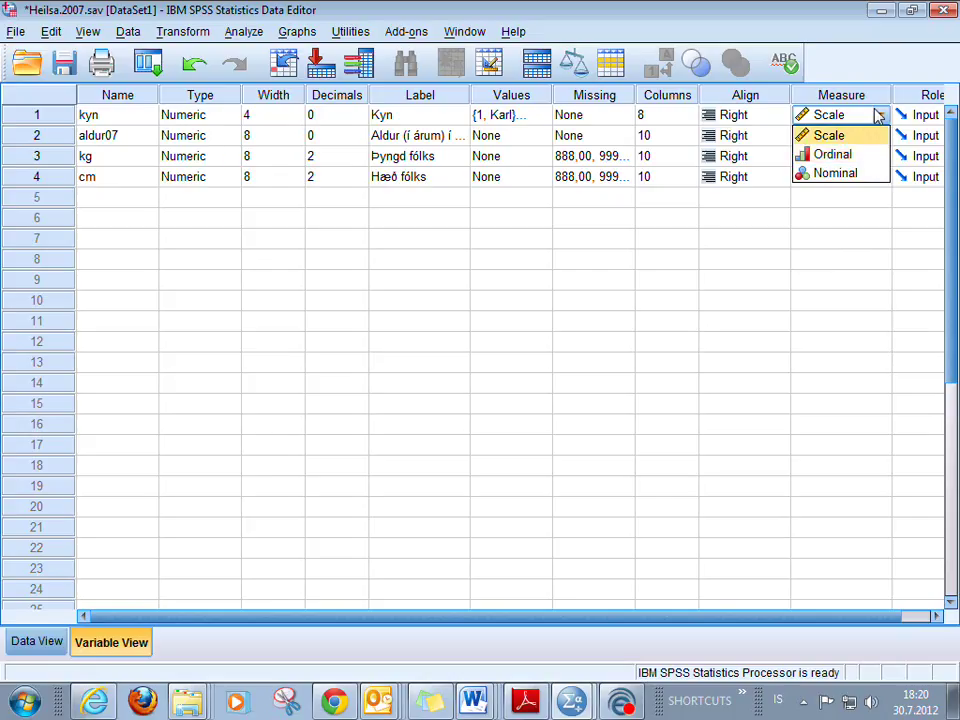
click(878, 117)
click(878, 117)
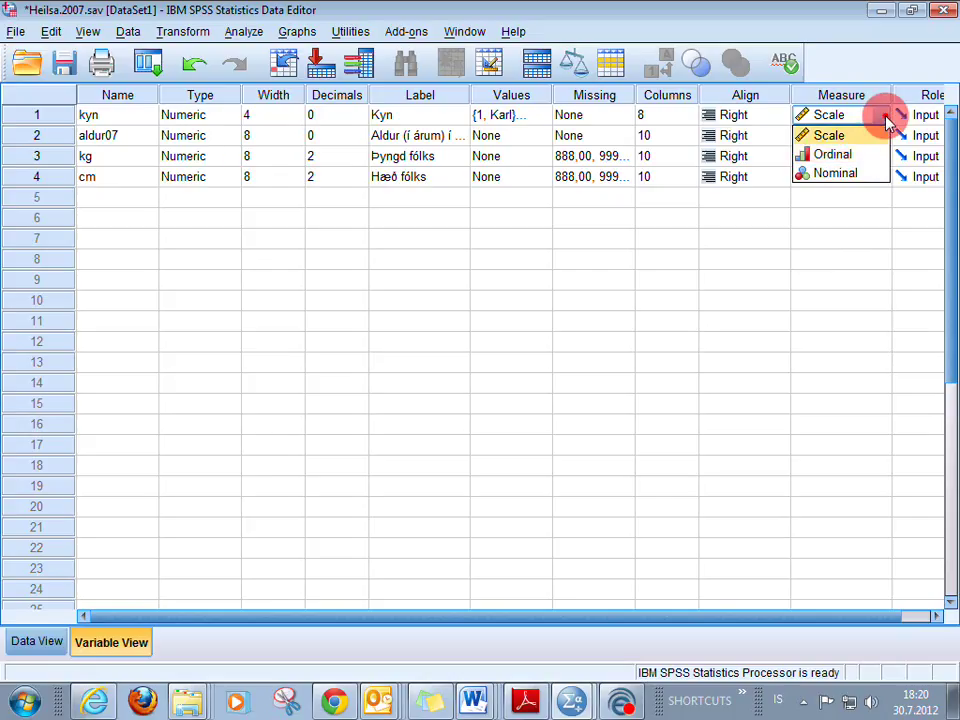
click(853, 175)
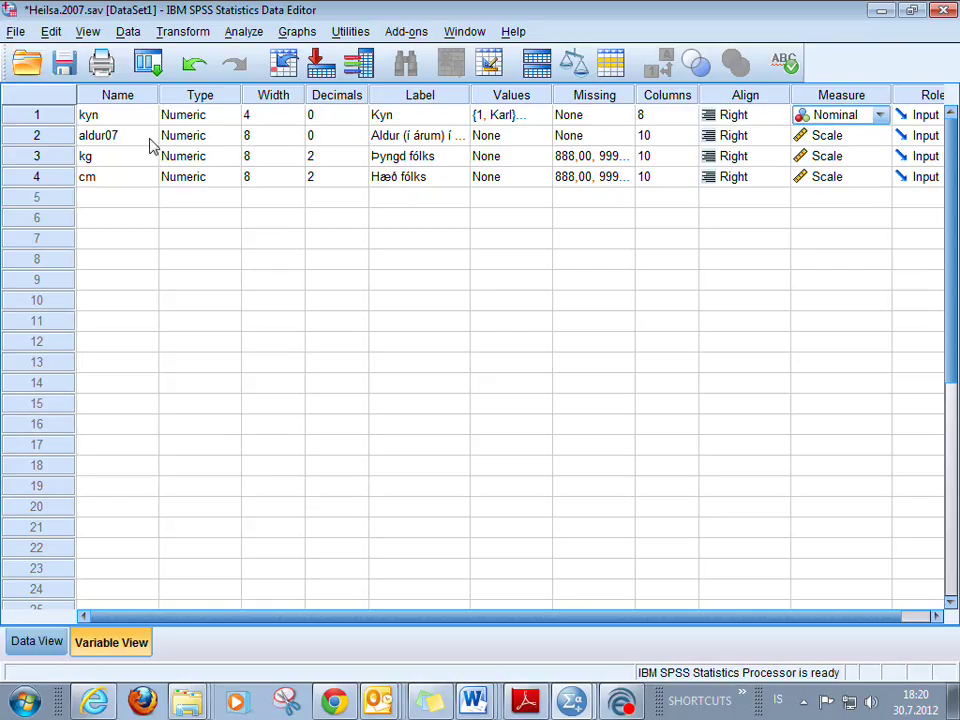
- Choose Scale as the measurement level of aldur07 and set the alignment of kyn to Left
click(857, 141)
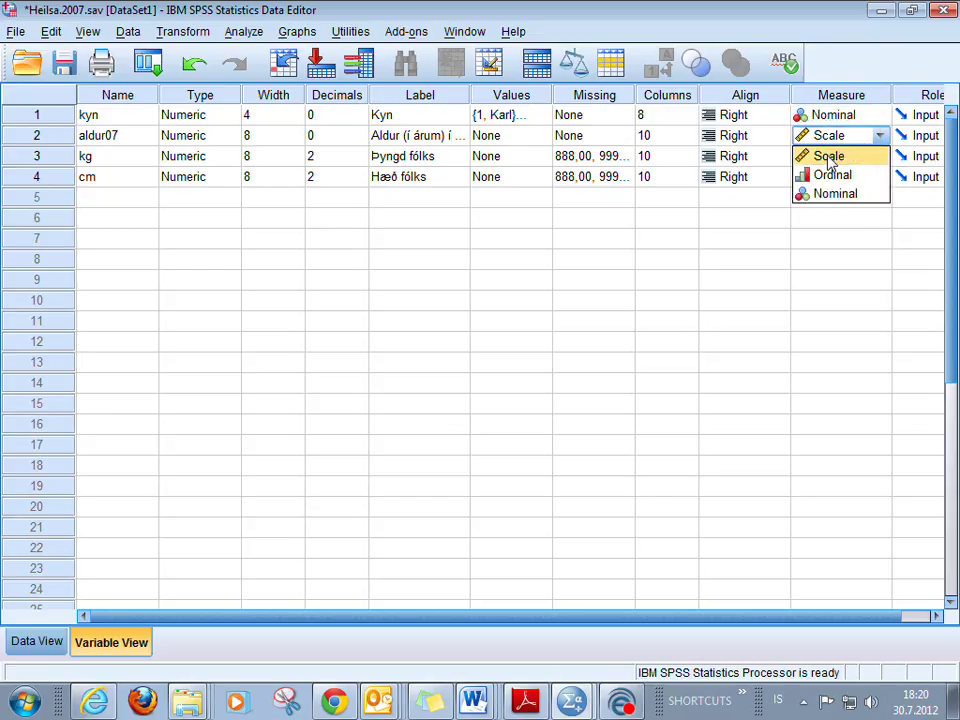
click(828, 158)
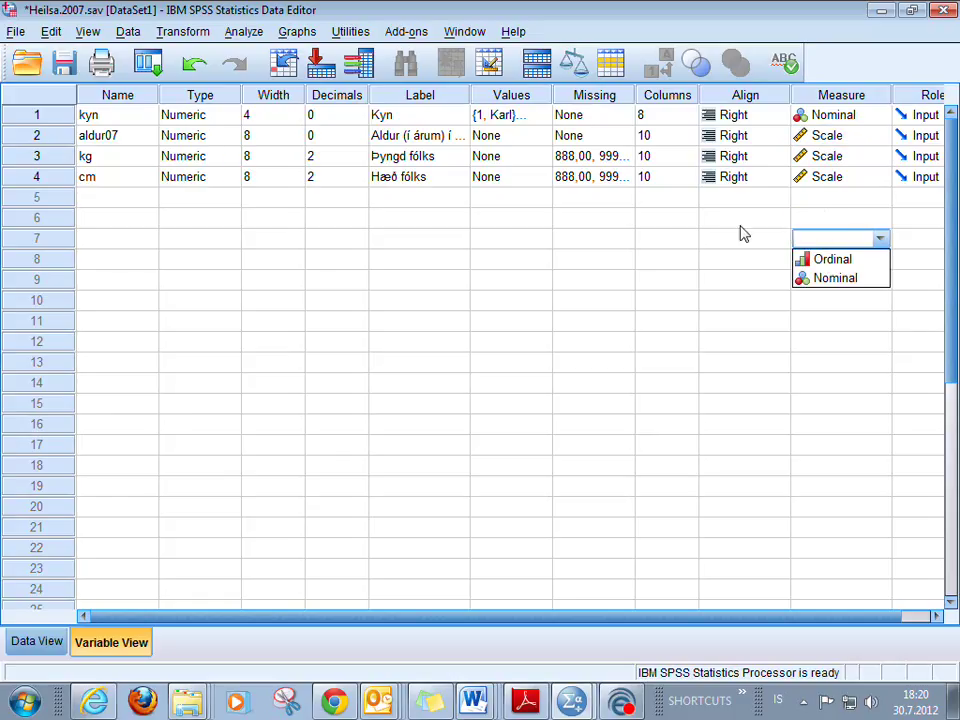
click(765, 118)
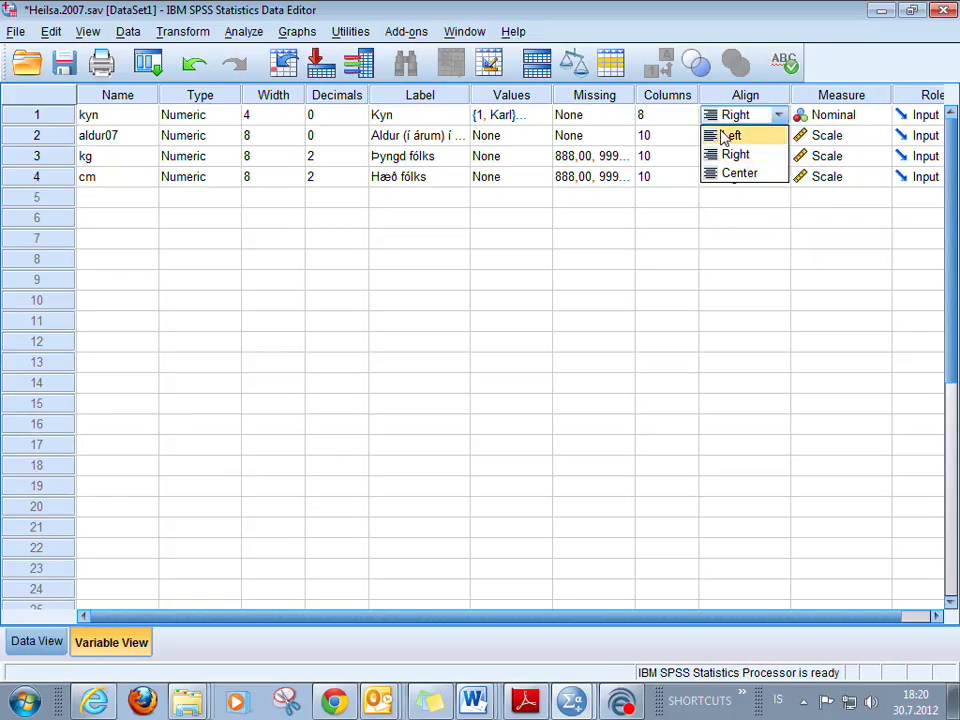
click(730, 135)
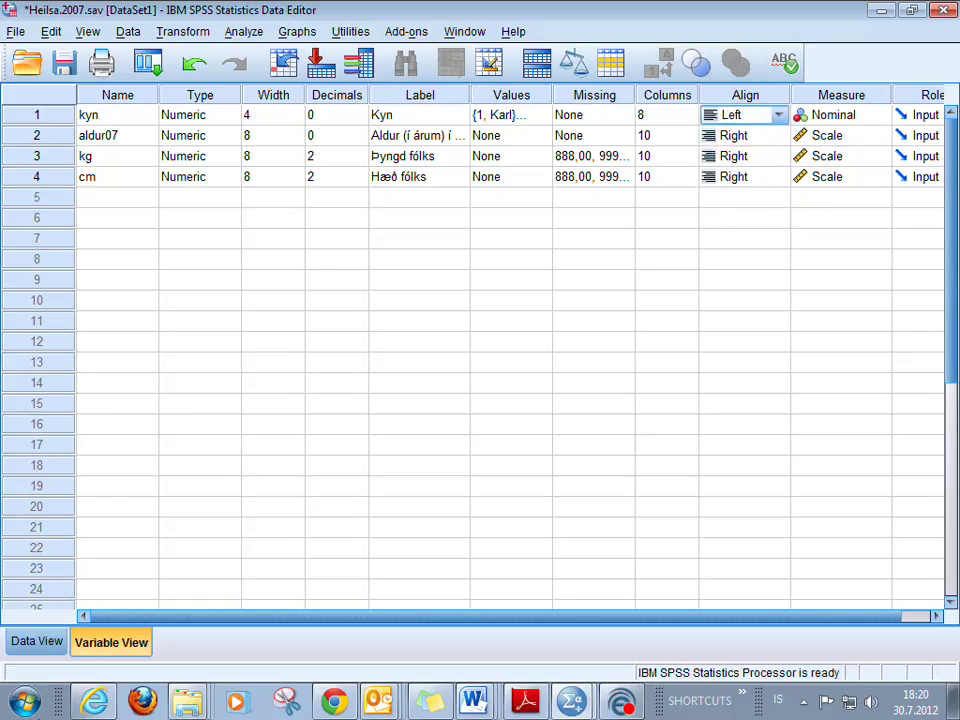
- Browse the data for missing entries, select the empty kg and cm cells of case 55, and return to the variable definitions
click(34, 640)
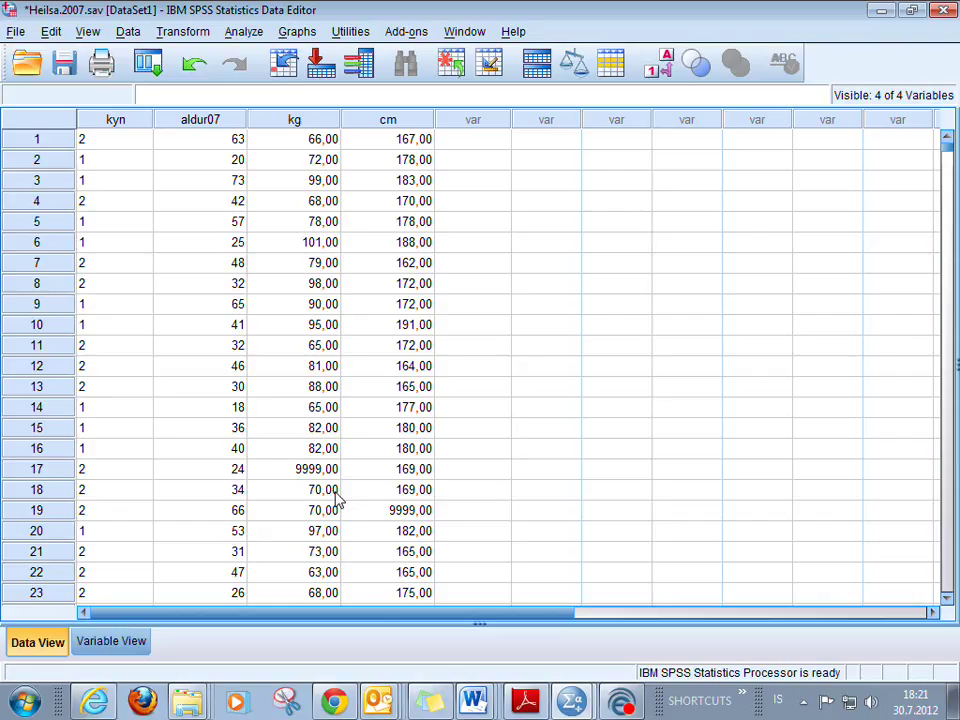
scroll(343, 505, down, 20)
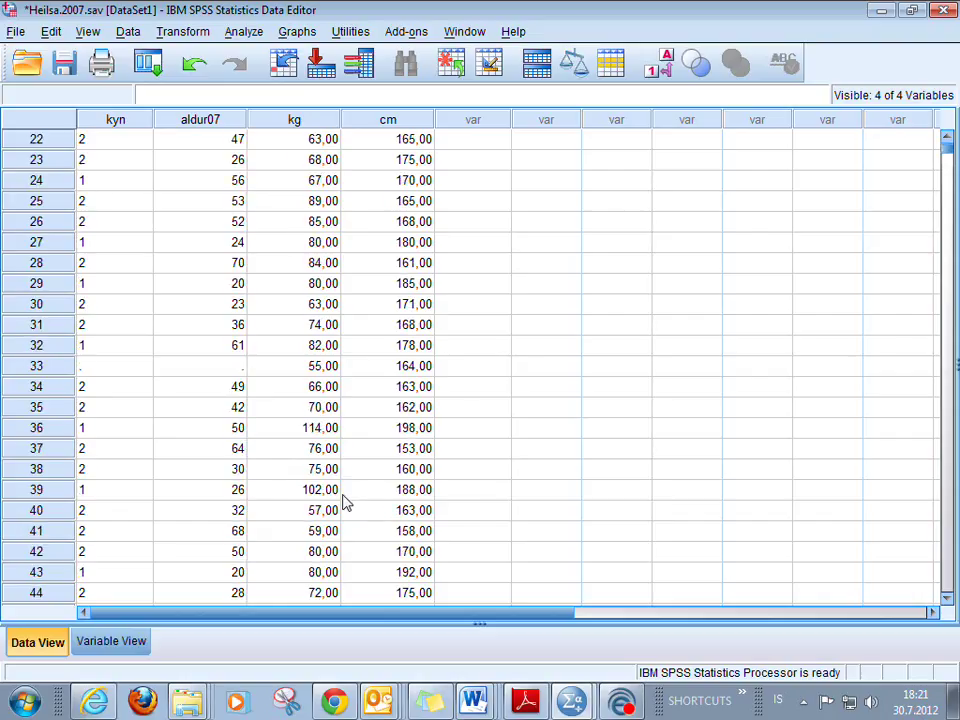
scroll(345, 506, up, 5)
scroll(343, 500, up, 1)
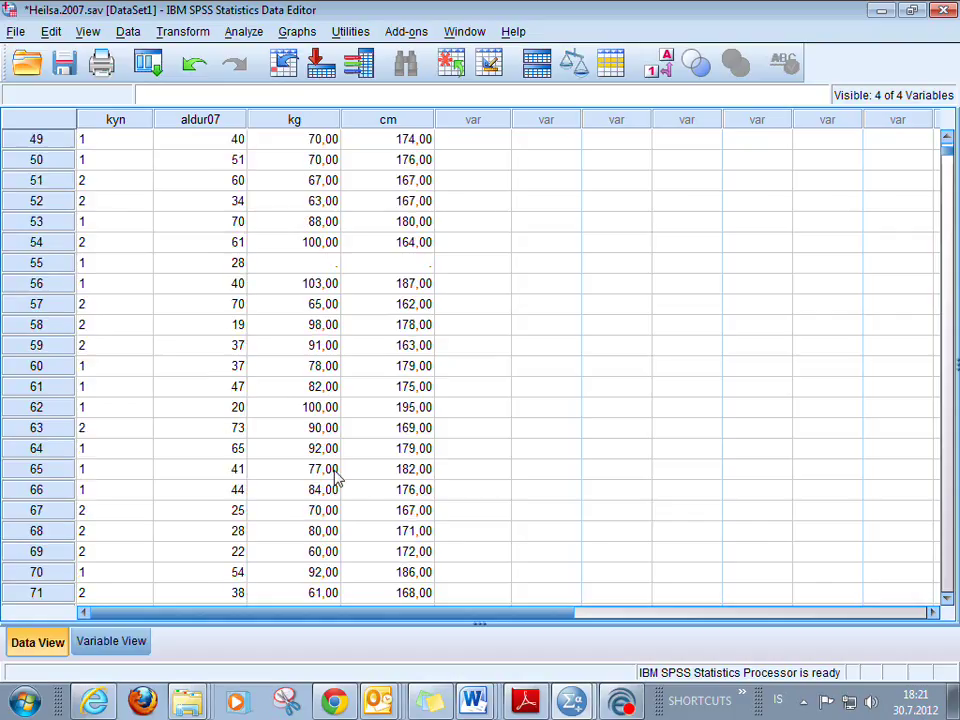
drag(305, 270, 366, 264)
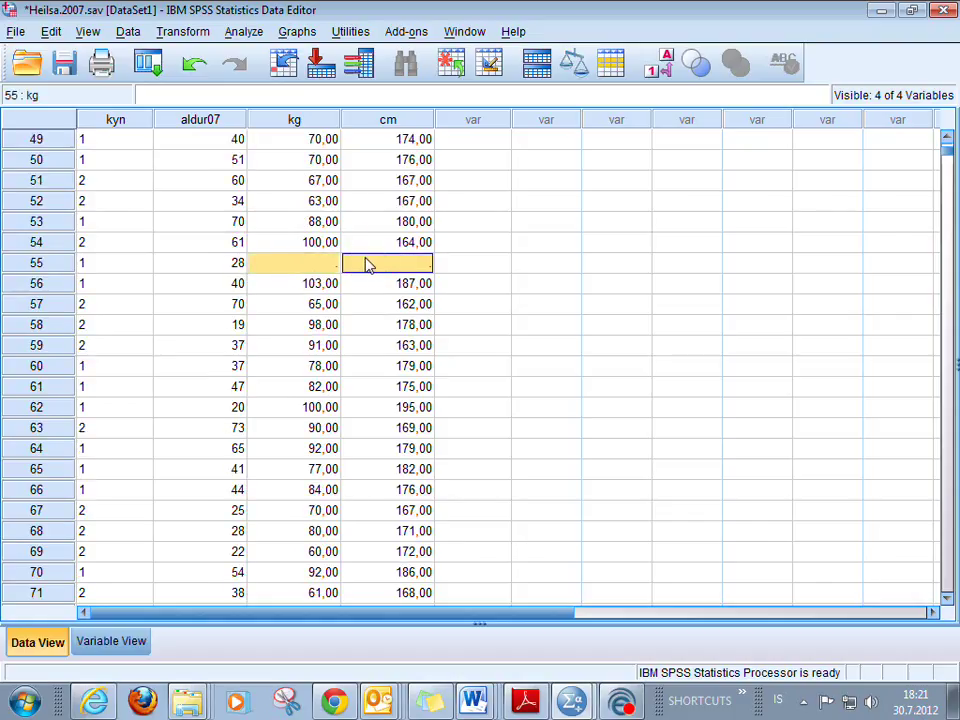
click(101, 641)
click(354, 306)
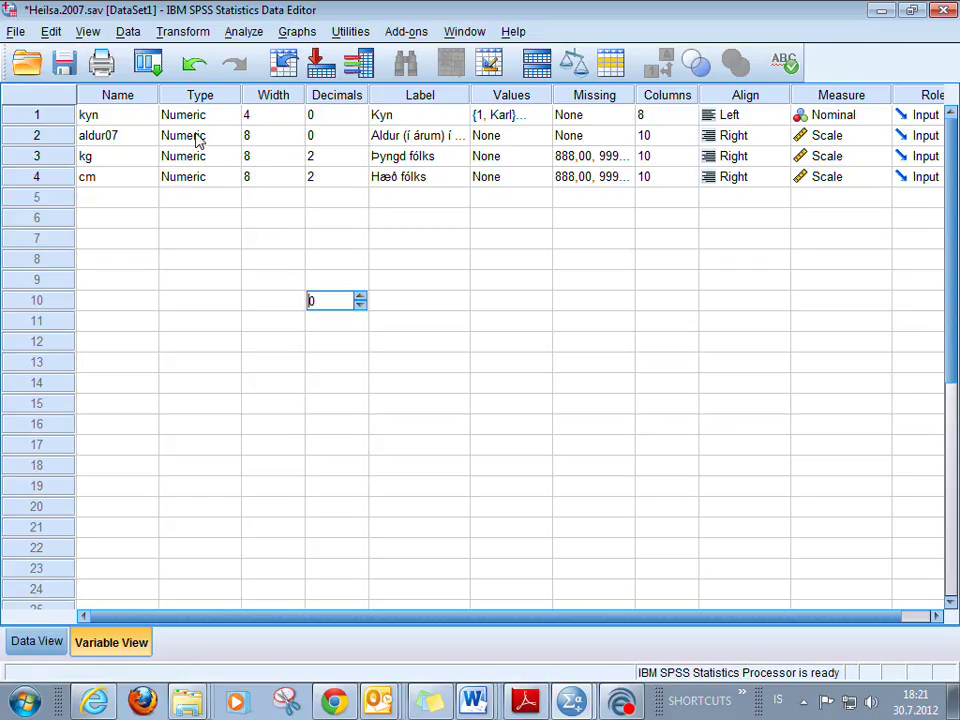
- Return to the data, bring up the output document, and arrange the Data Editor and Output Viewer windows side by side
click(38, 641)
click(410, 304)
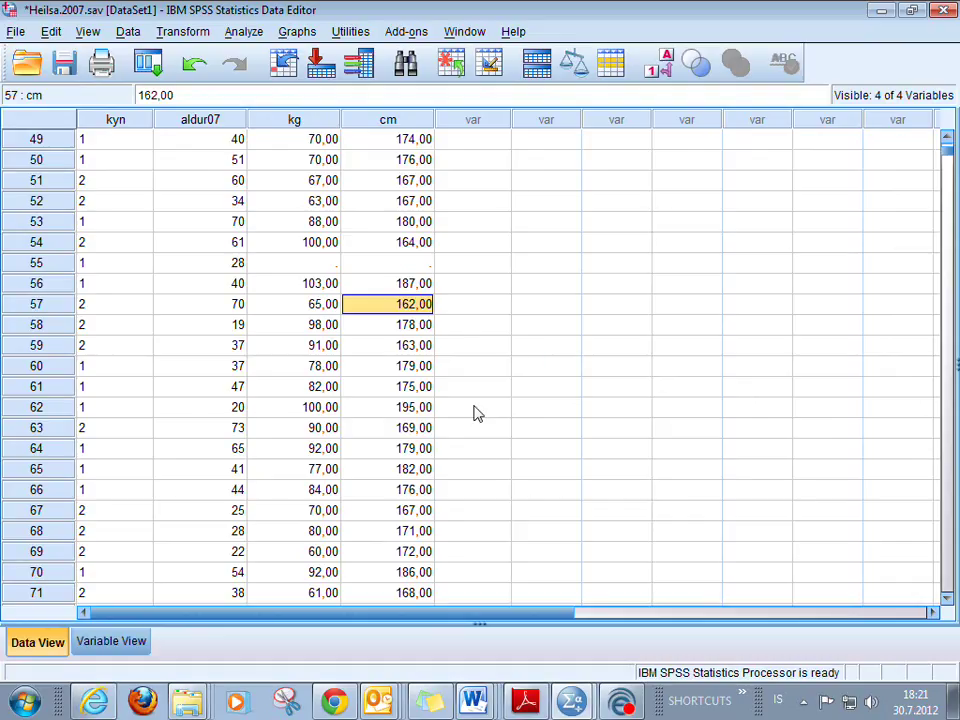
click(612, 703)
click(541, 624)
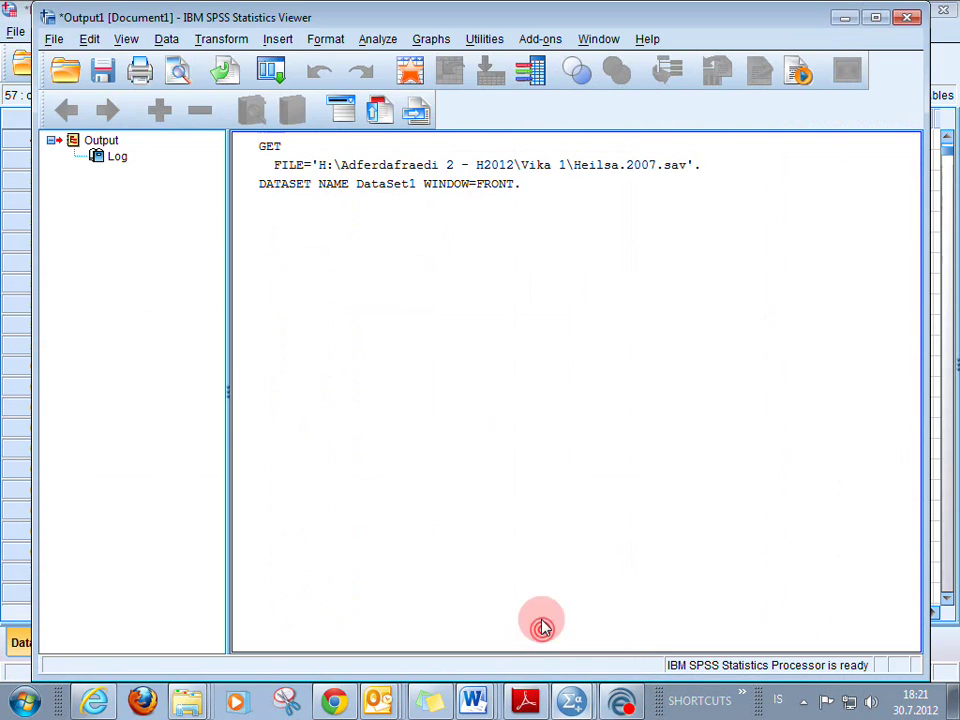
drag(305, 17, 958, 22)
drag(405, 20, 2, 6)
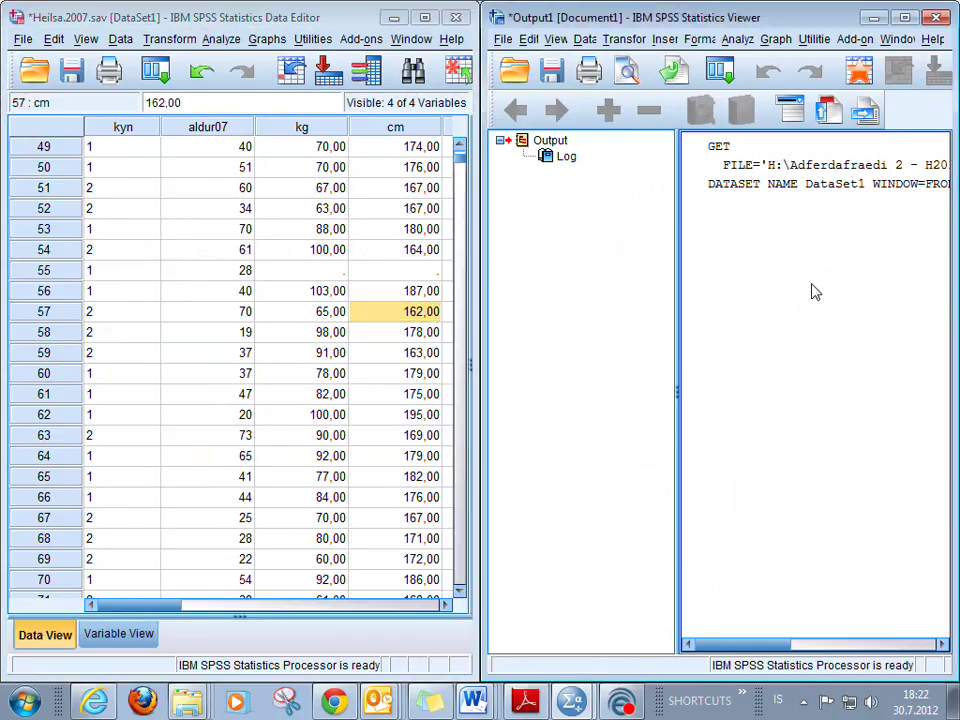
- Examine the log entry in the output document, including its GET FILE and DATASET NAME commands
click(726, 193)
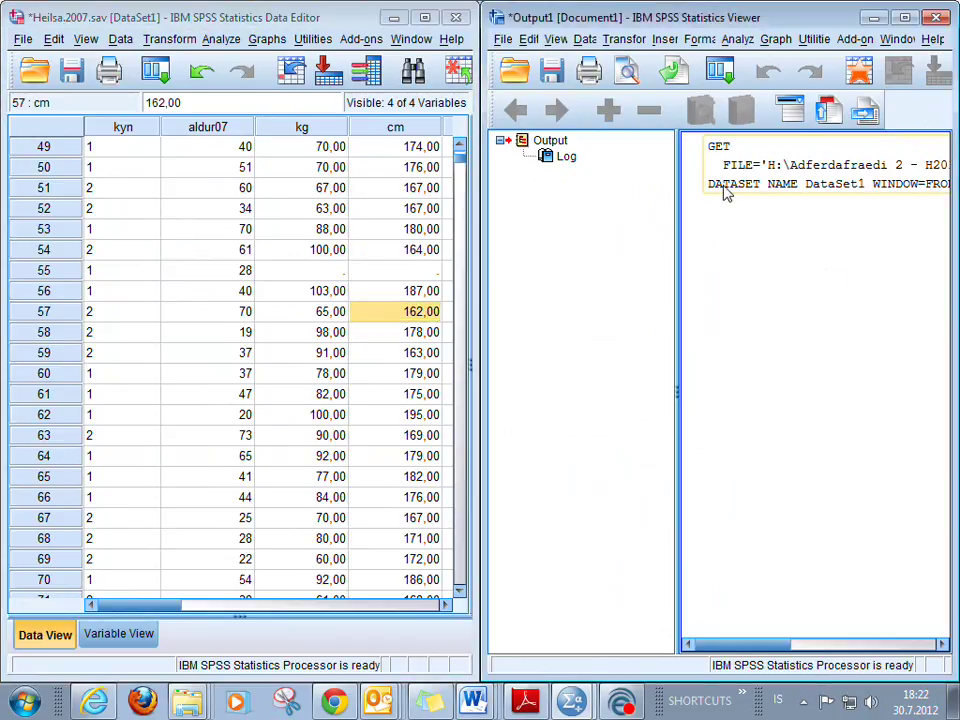
click(778, 583)
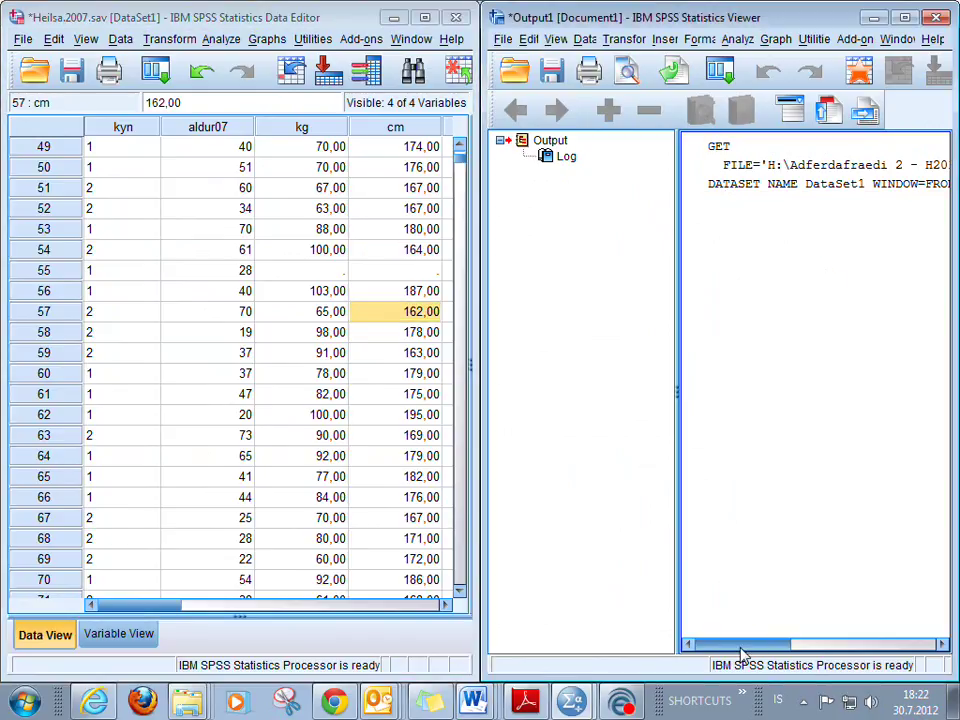
mouse_move(741, 647)
mouse_down()
mouse_move(851, 645)
mouse_move(728, 653)
mouse_up()
click(733, 165)
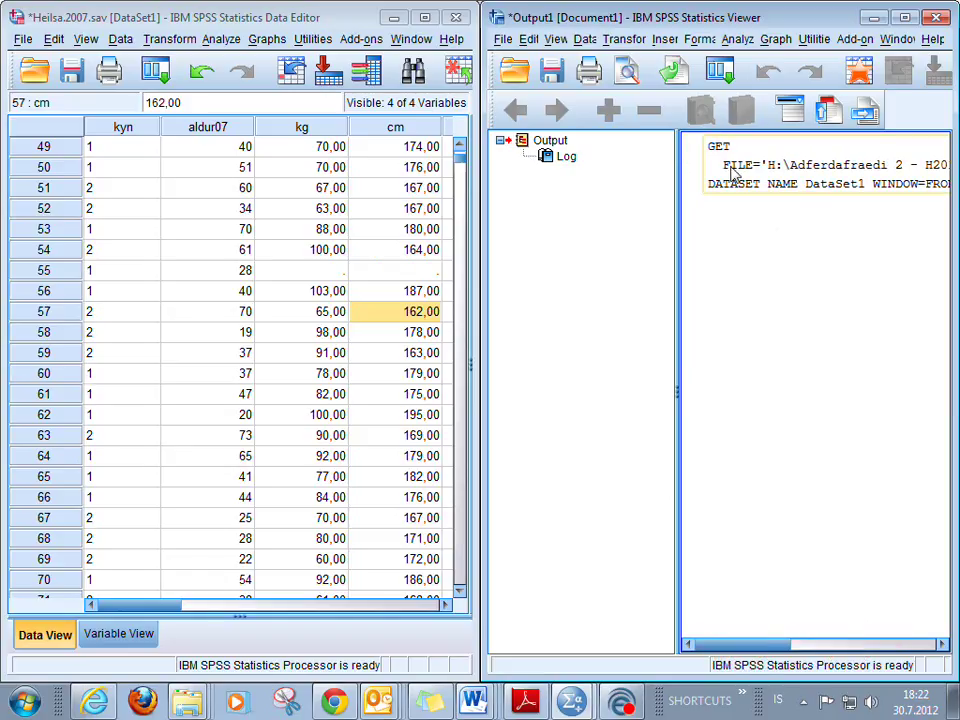
click(731, 176)
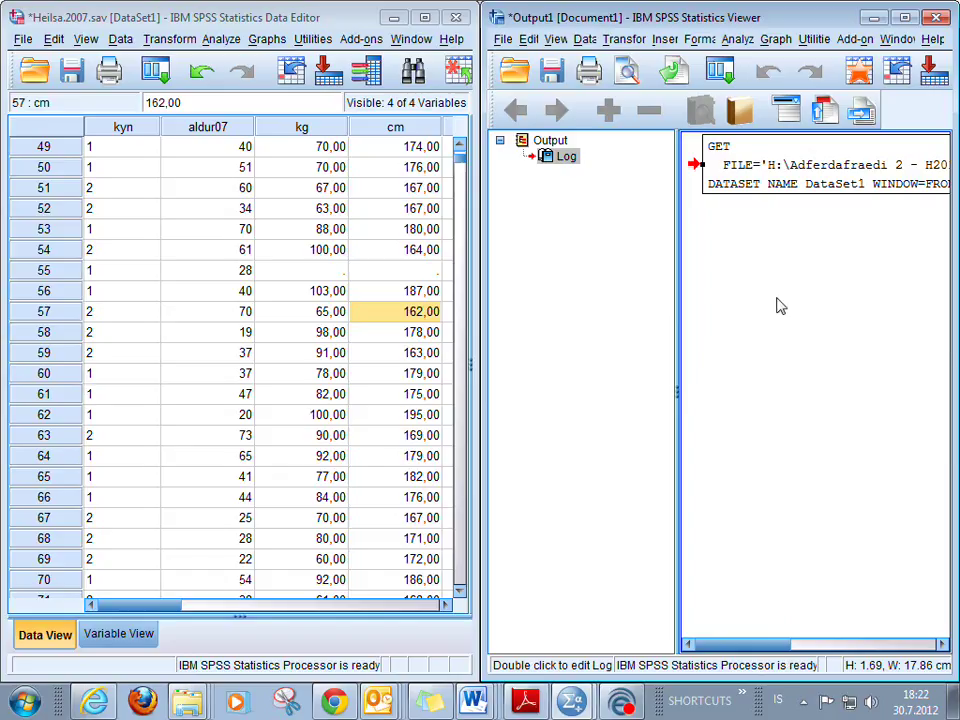
drag(754, 641, 720, 677)
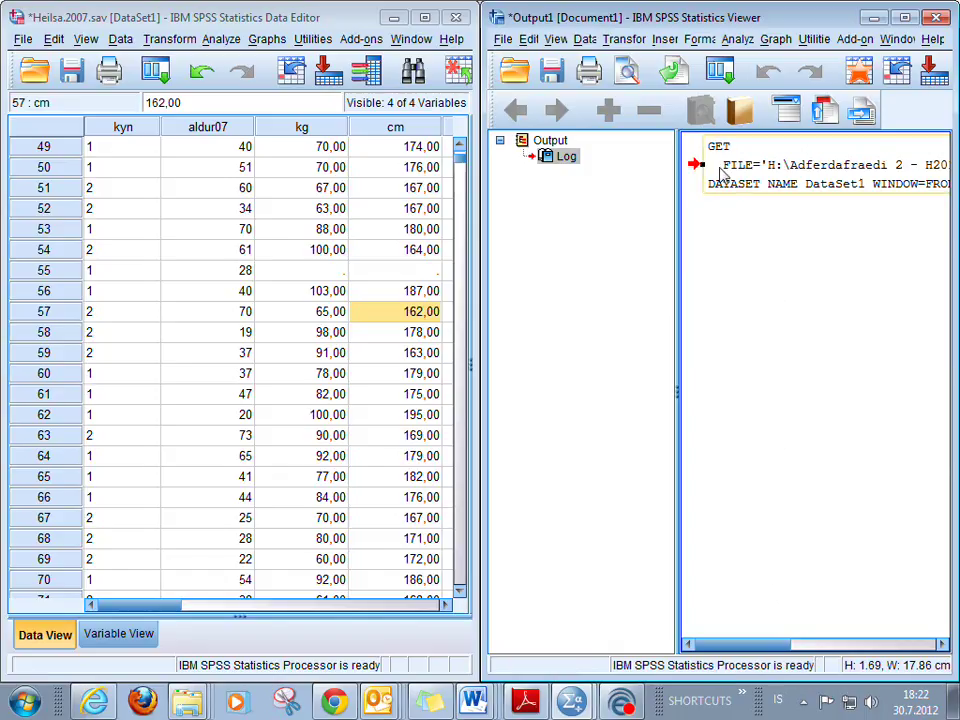
click(791, 176)
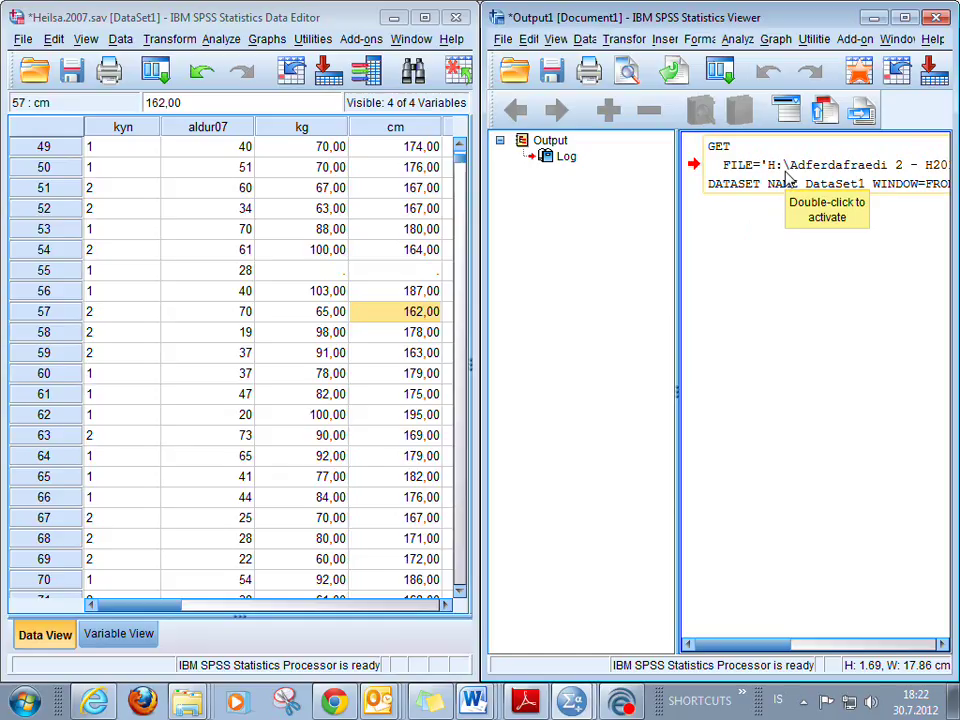
- Start a Frequencies analysis from the data set and add aldur07 as the variable to analyse
click(156, 234)
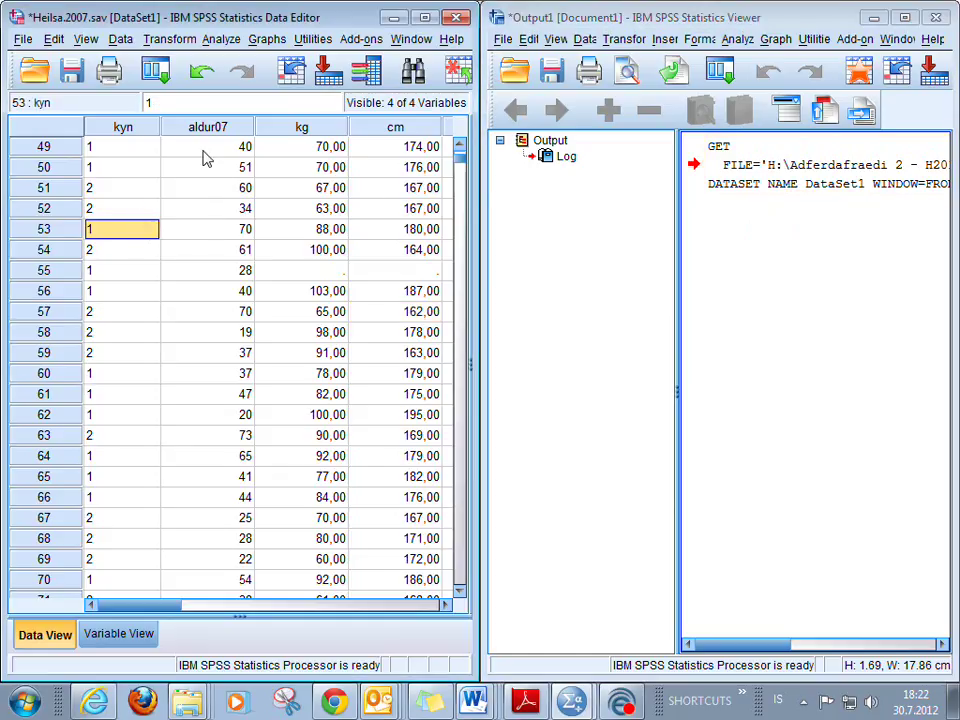
click(222, 40)
mouse_move(300, 86)
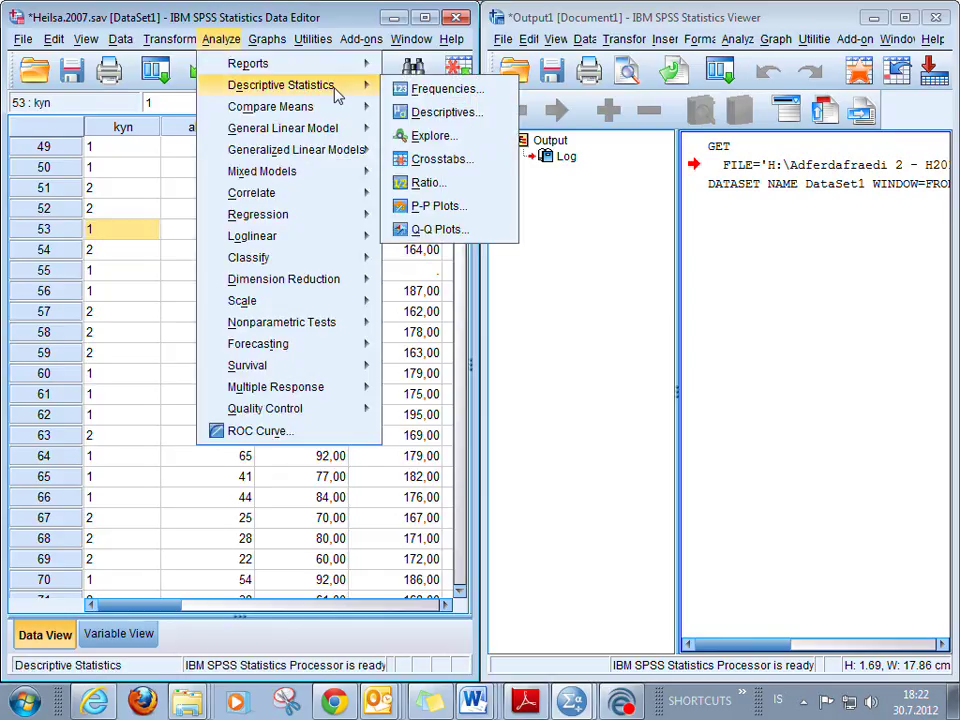
click(445, 88)
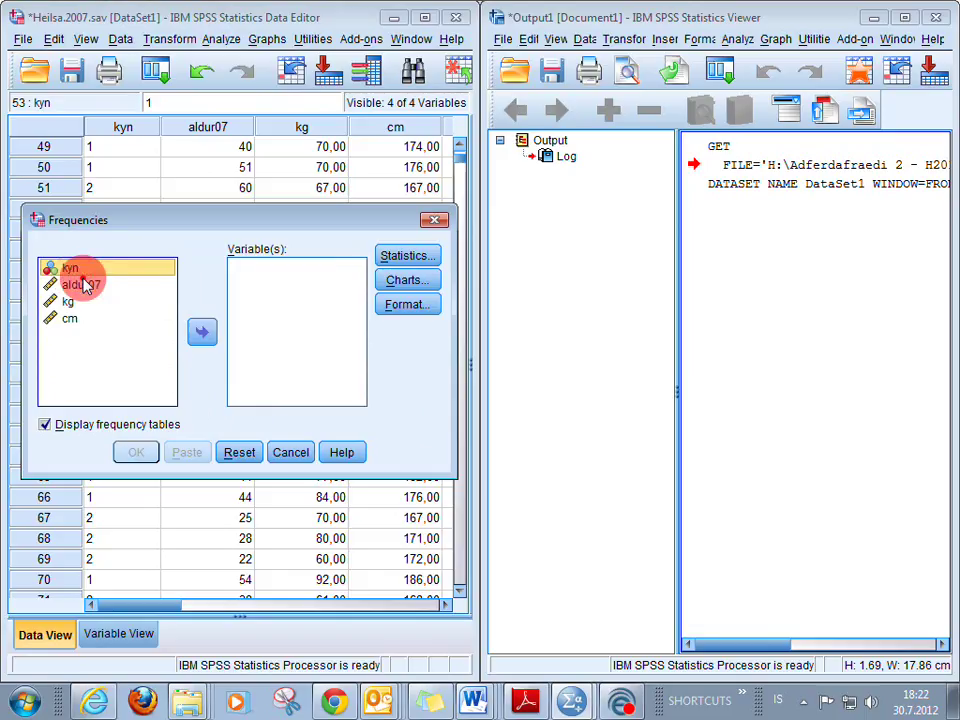
click(80, 284)
click(202, 332)
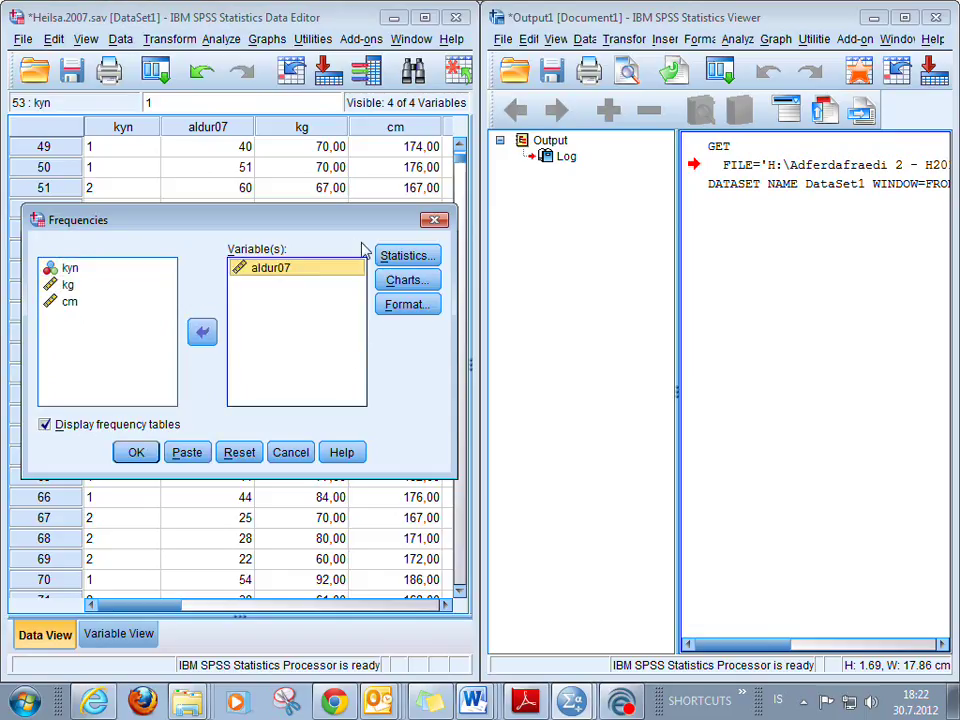
- Request the mean, median, mode and standard deviation as statistics for the frequency analysis
click(408, 258)
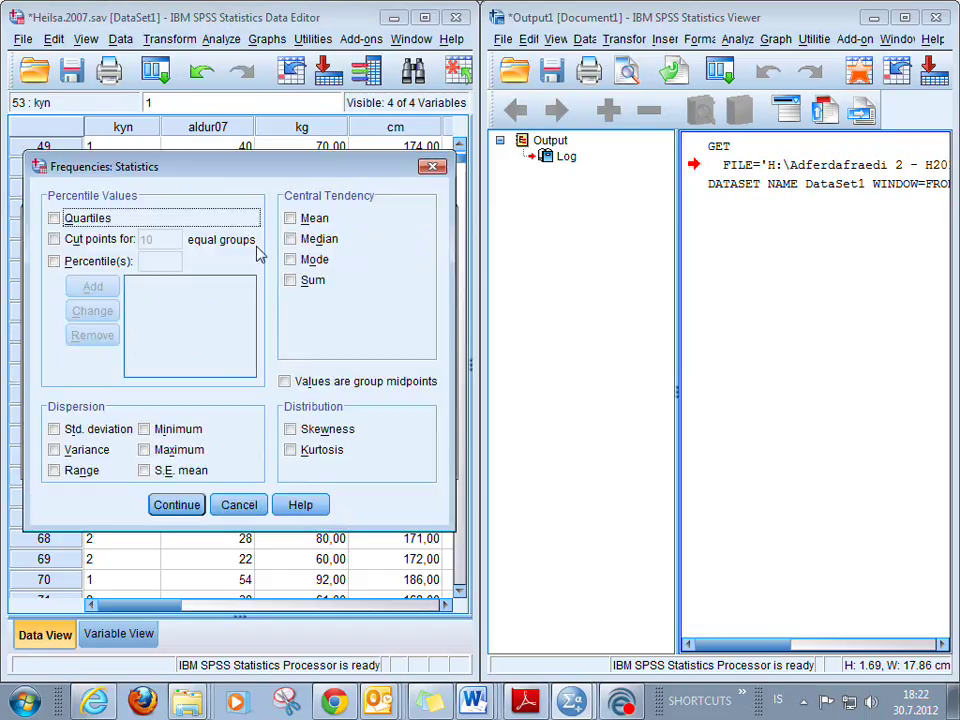
click(290, 218)
click(290, 239)
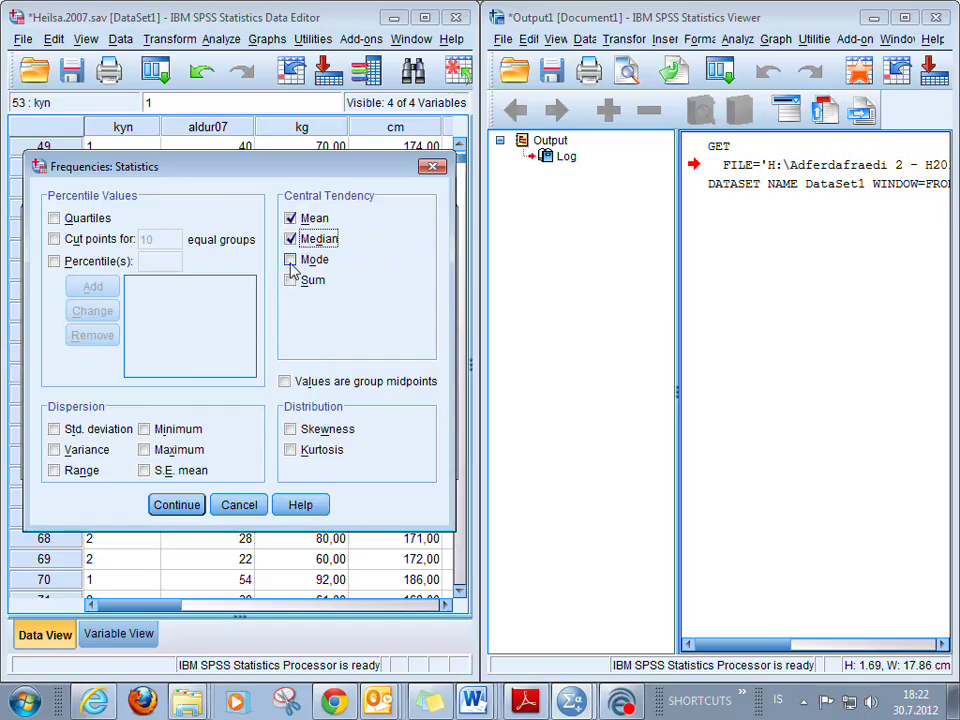
click(290, 259)
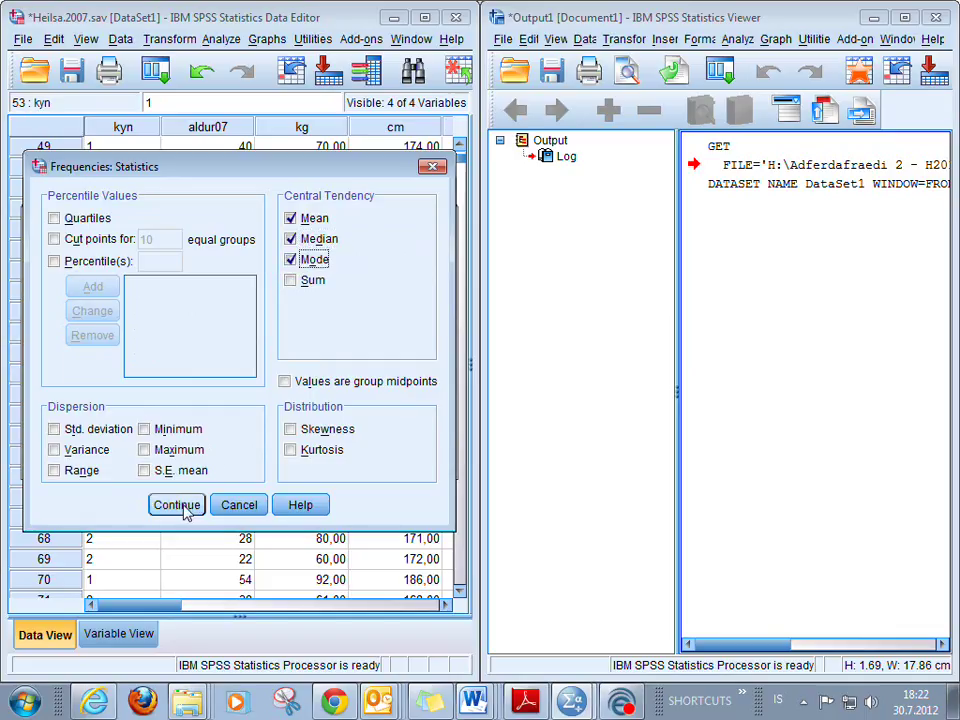
click(56, 429)
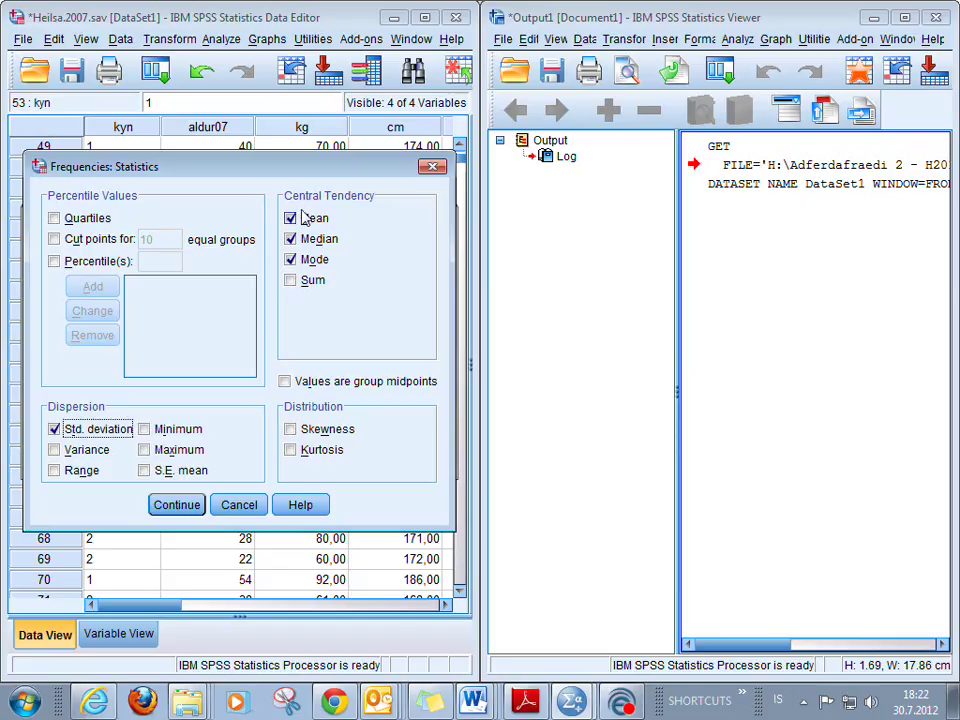
click(176, 505)
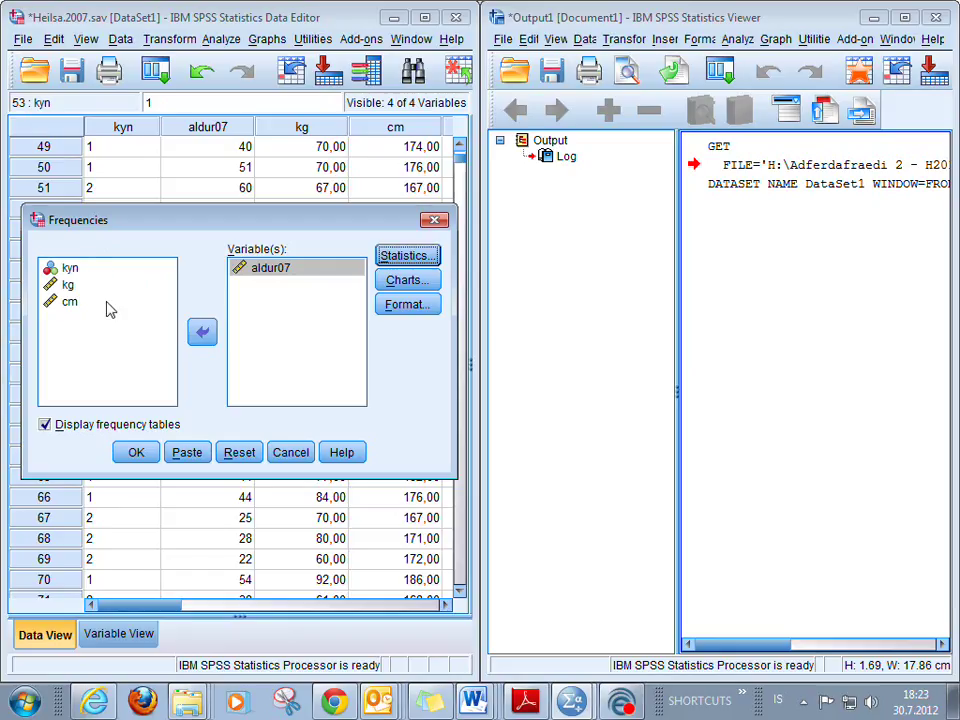
- Select kyn among the variables available for the frequency analysis
click(97, 266)
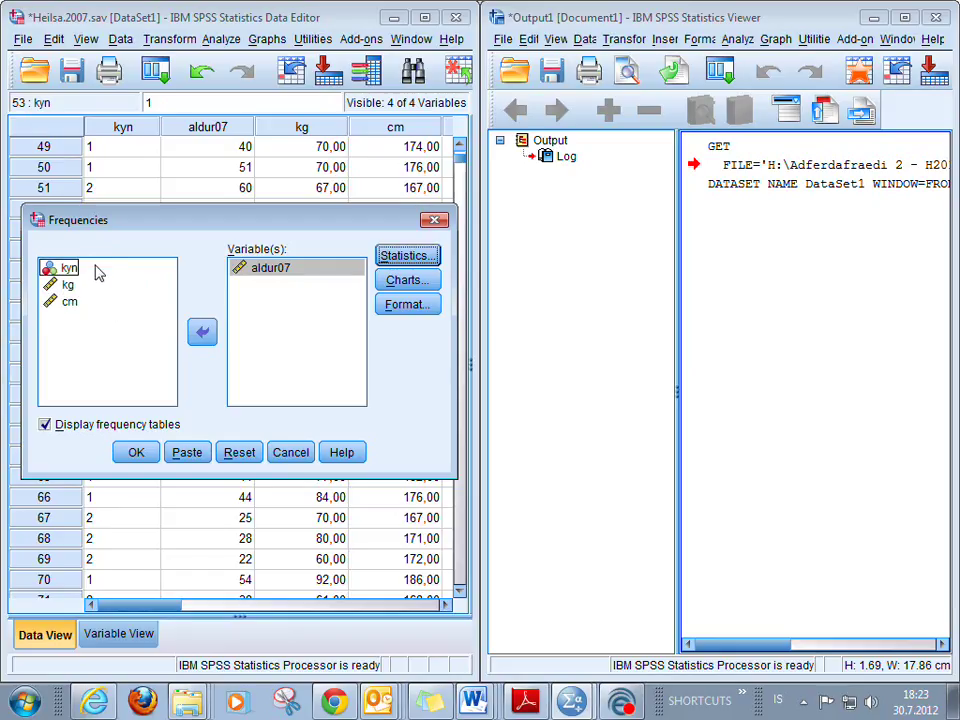